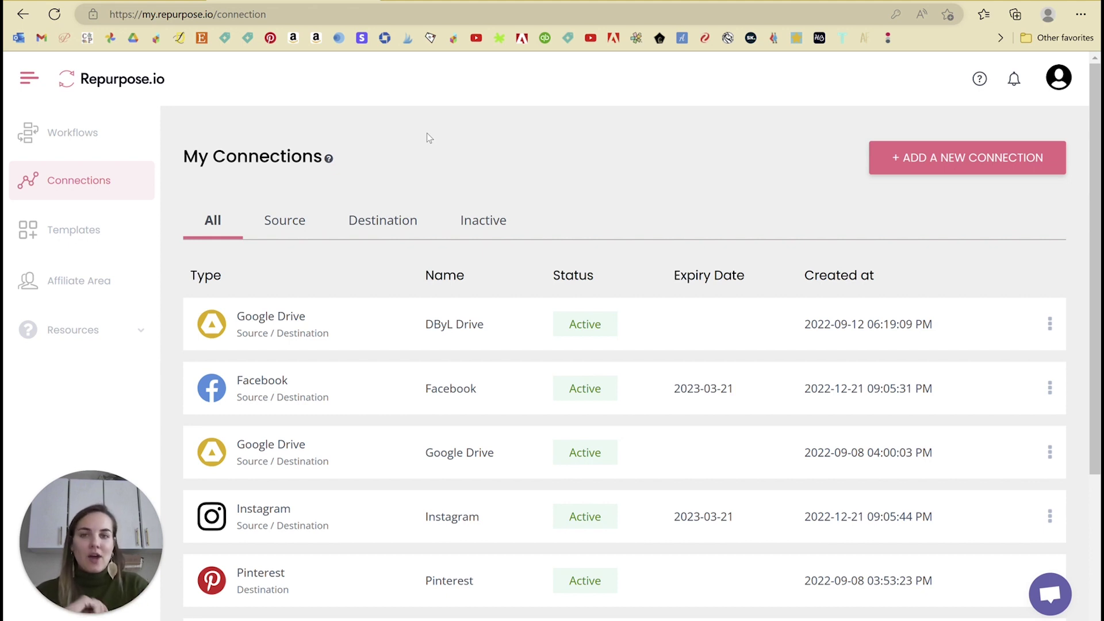
pyautogui.click(916, 145)
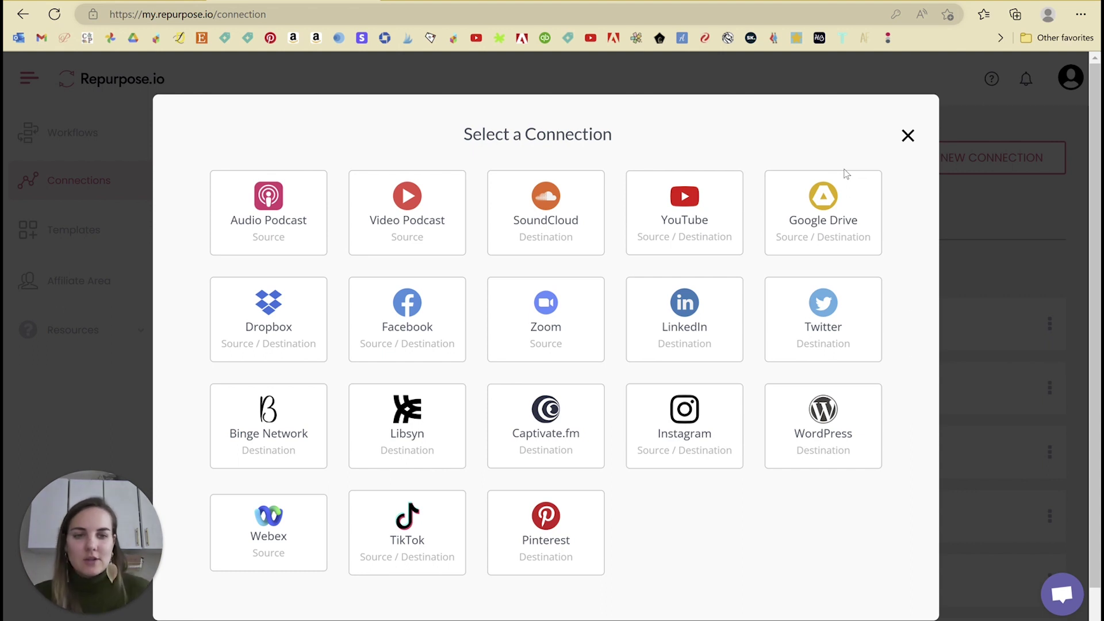
pyautogui.click(907, 135)
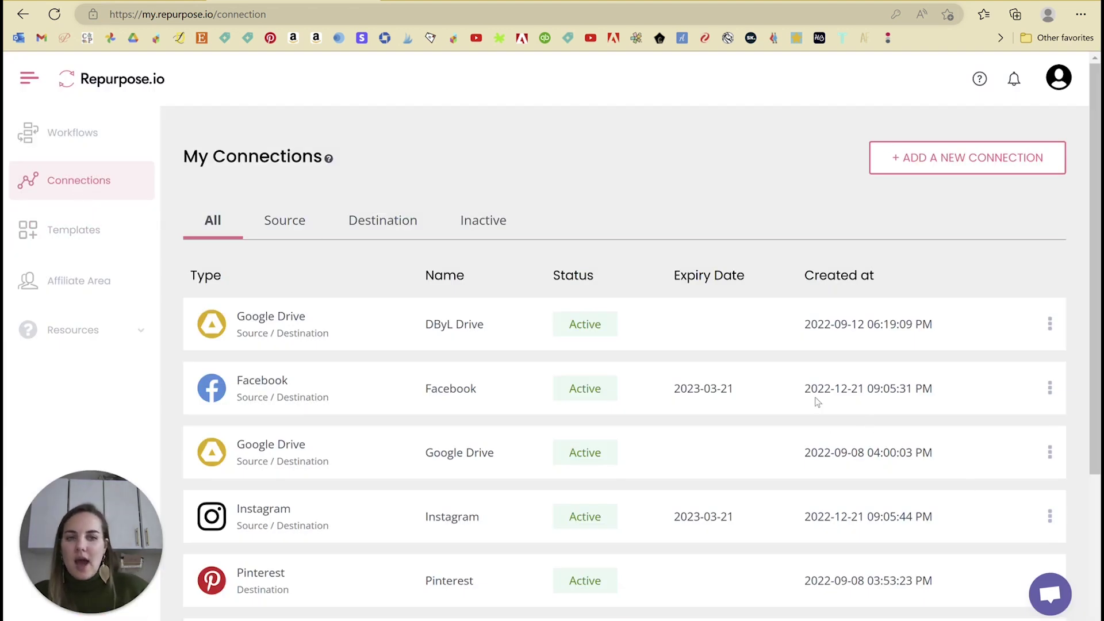
pyautogui.scroll(-3, 700, 382)
pyautogui.scroll(3, 320, 155)
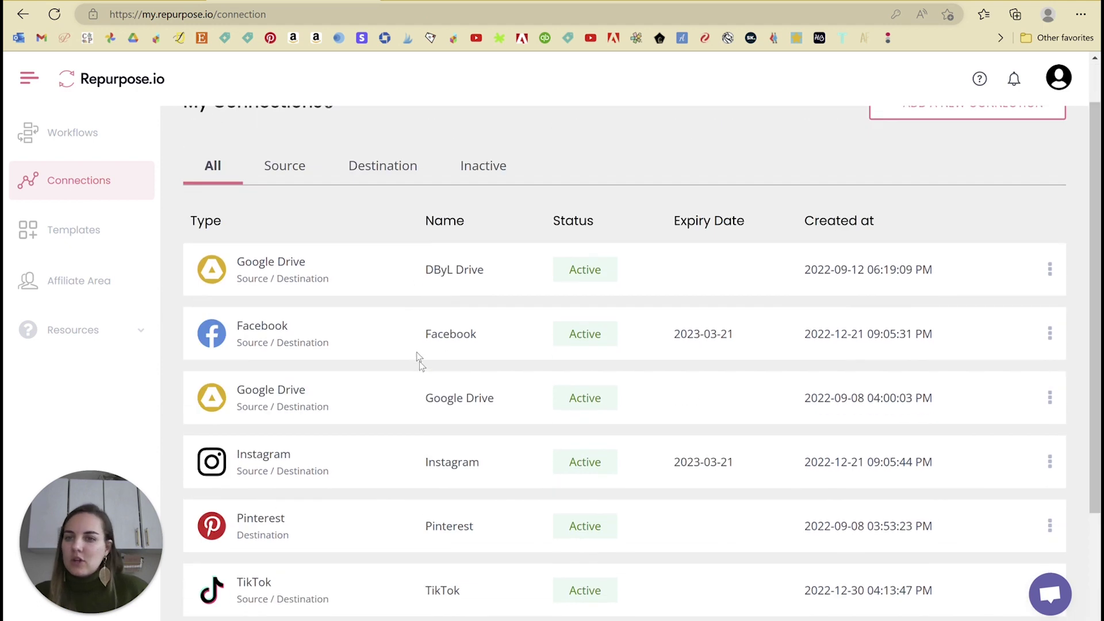
pyautogui.scroll(-4, 420, 365)
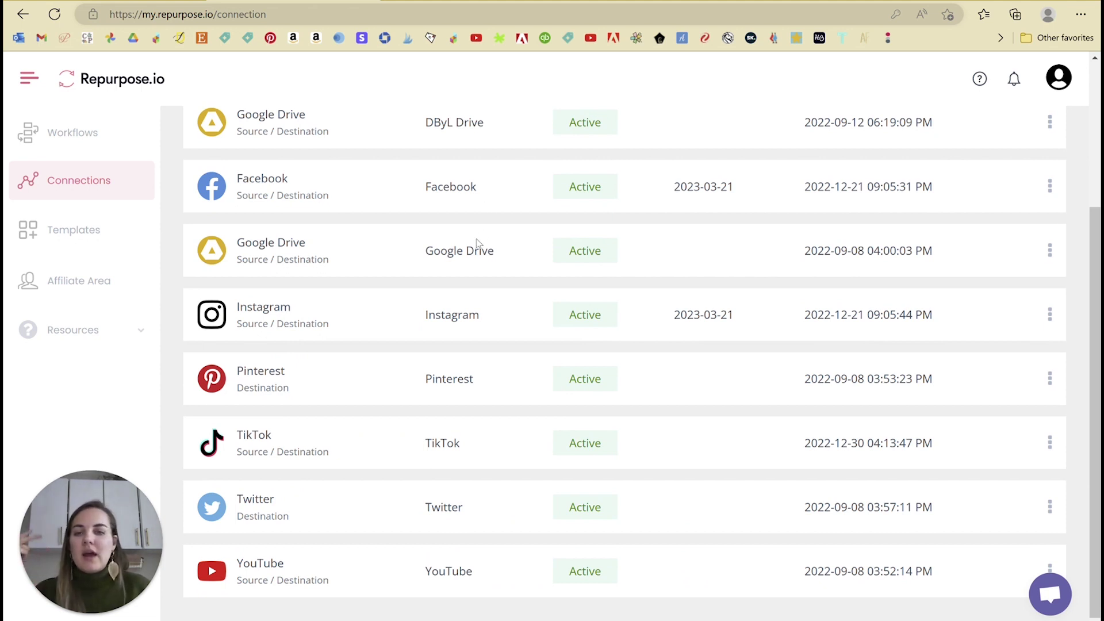
pyautogui.scroll(4, 478, 252)
pyautogui.scroll(-4, 505, 305)
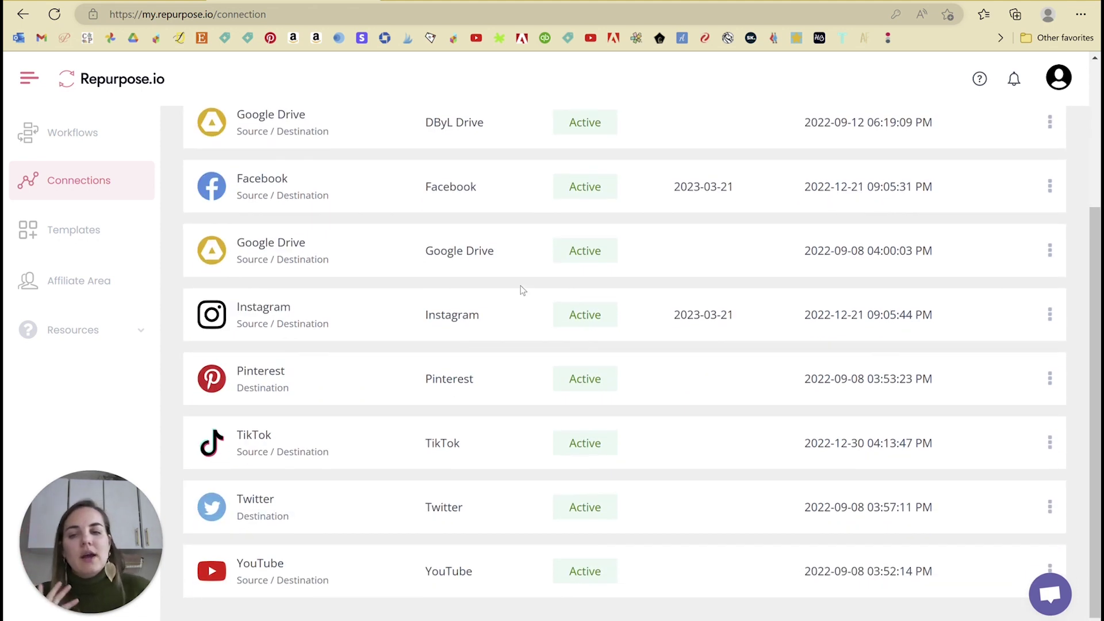
pyautogui.scroll(4, 523, 288)
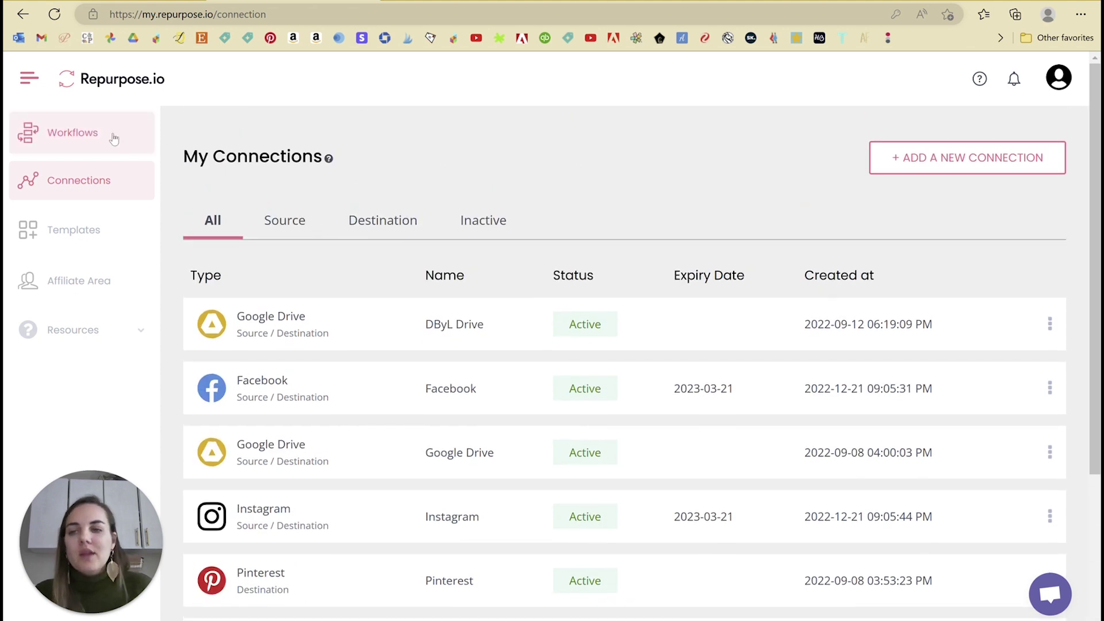
pyautogui.click(114, 135)
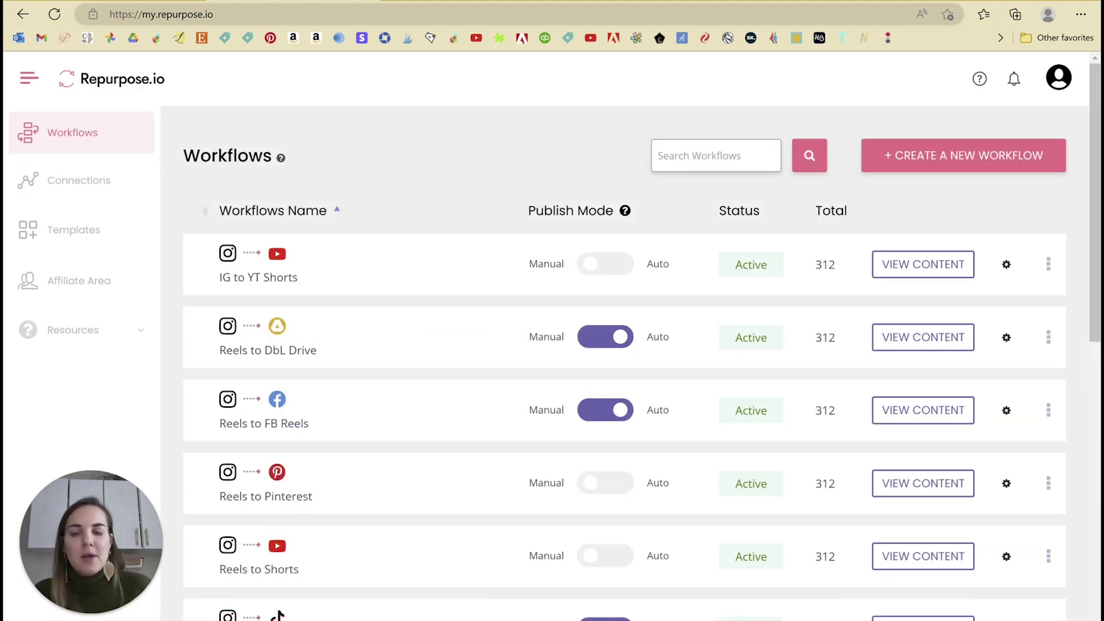
# Start a new workflow, name it TikTok to Reel, and continue to the source step
pyautogui.click(920, 168)
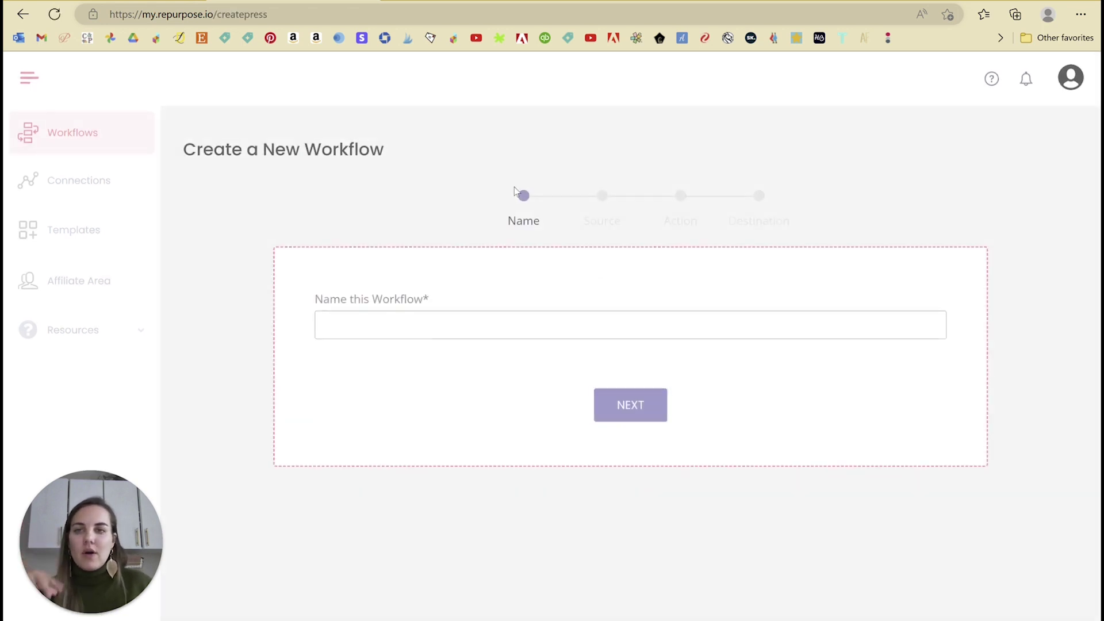
pyautogui.click(431, 321)
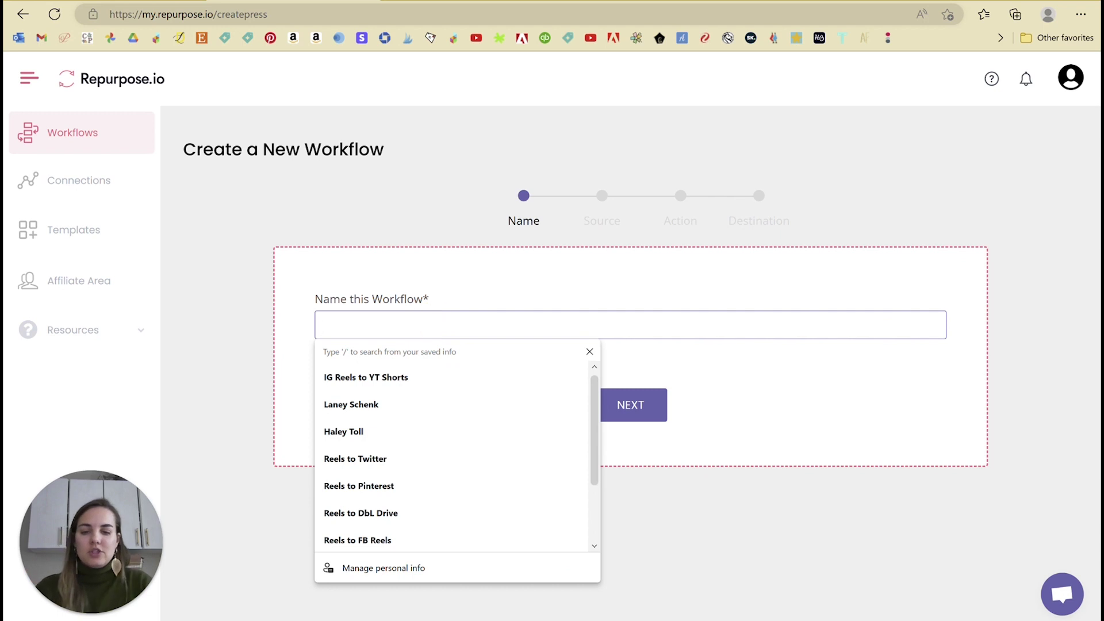
pyautogui.write('Tikt')
pyautogui.write('T')
pyautogui.press('BackSpace')
pyautogui.press('BackSpace')
pyautogui.write('To')
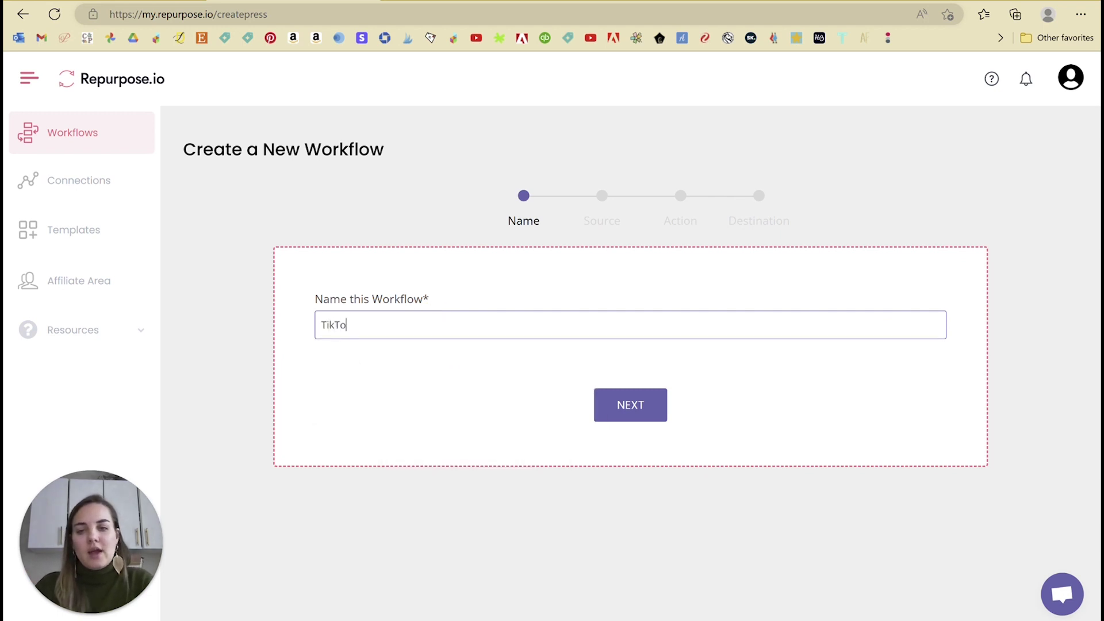
pyautogui.write('k to Reels')
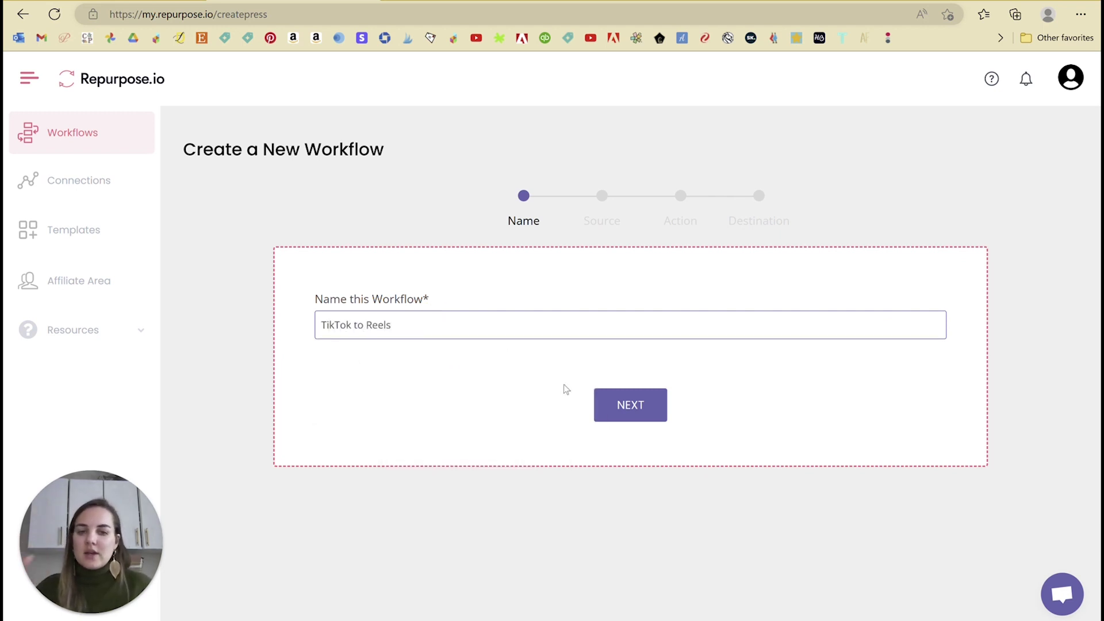
pyautogui.click(644, 415)
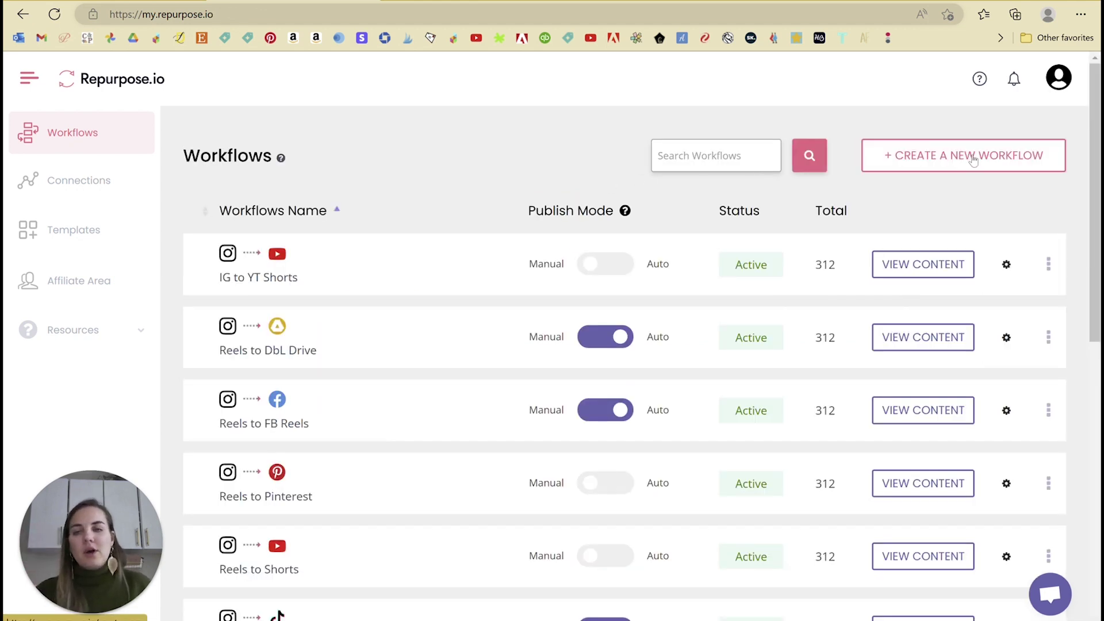
# Start a new workflow named 'Tiktok to Instagram Reels' with TikTok as its source
pyautogui.click(970, 157)
pyautogui.click(575, 327)
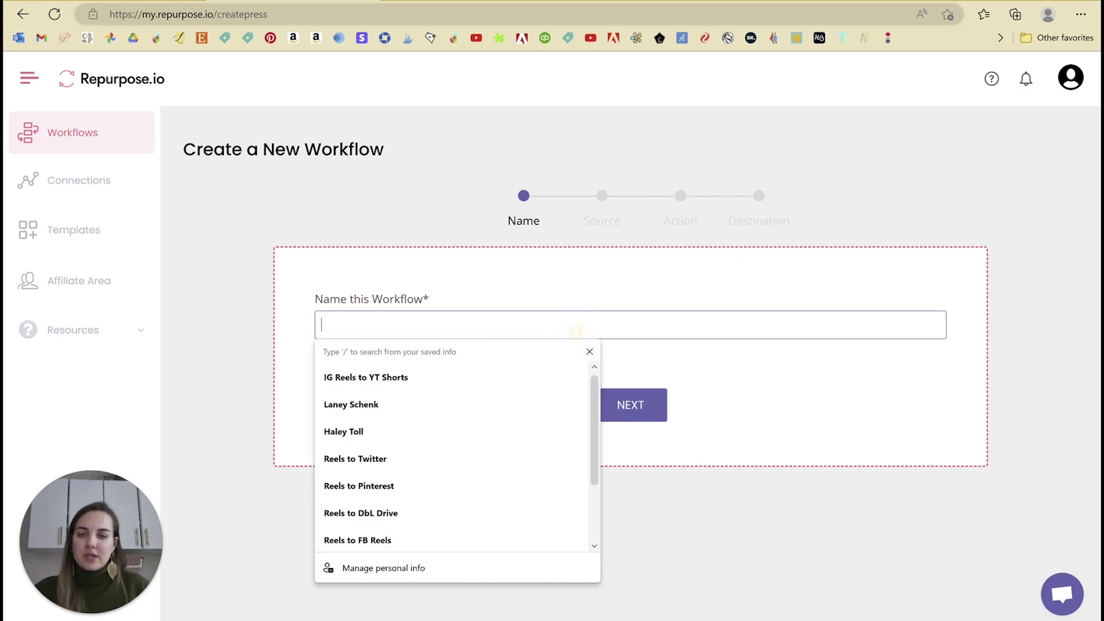
pyautogui.write('Tiktok ')
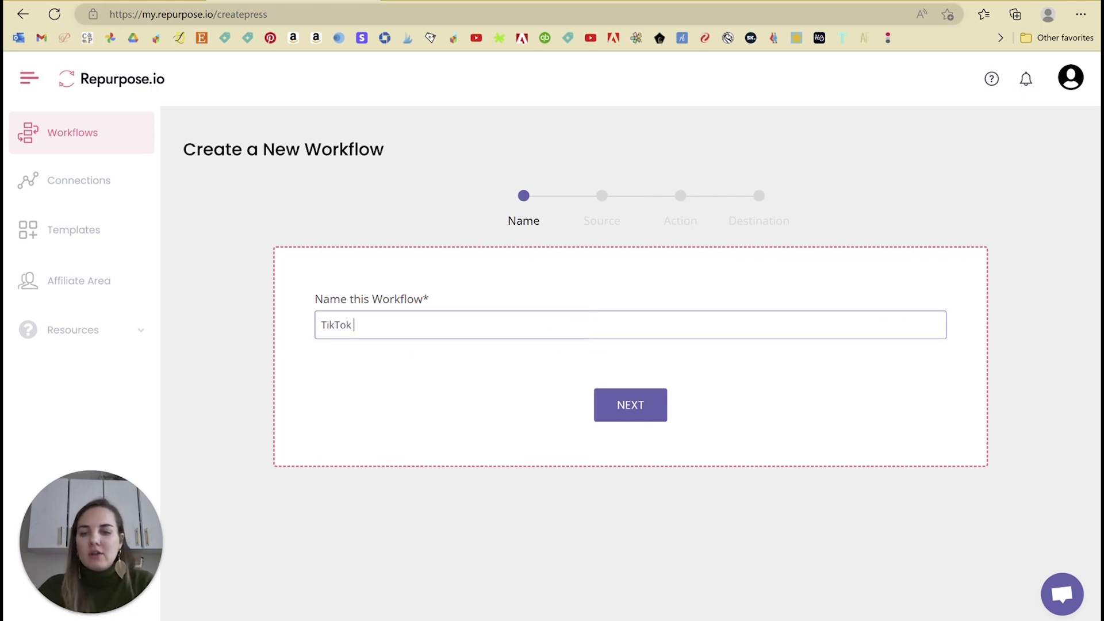
pyautogui.write('to Insta')
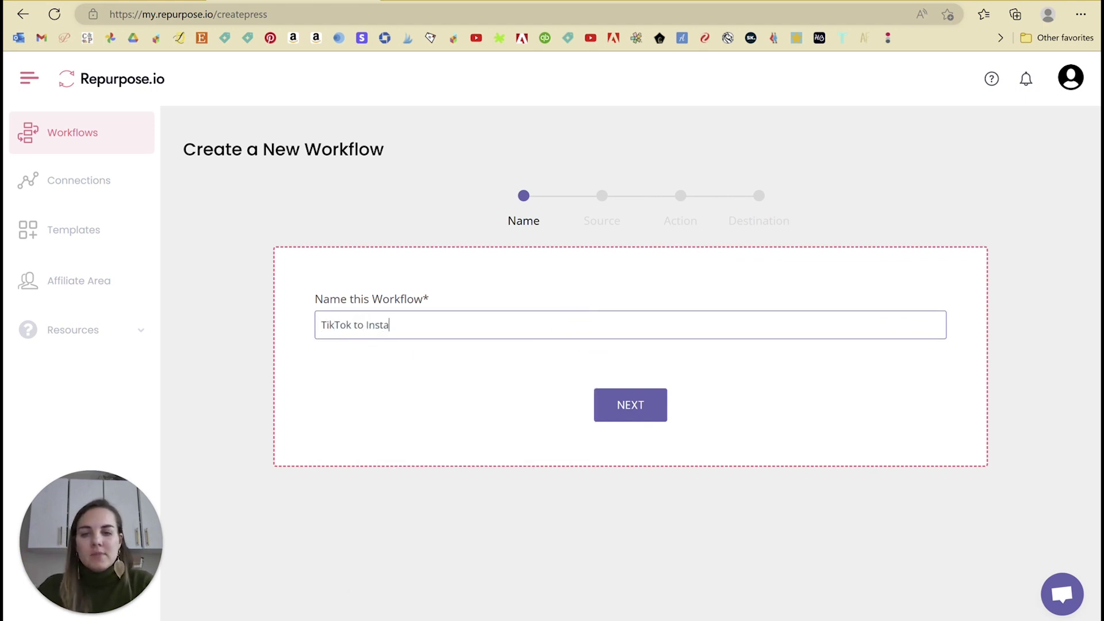
pyautogui.write('gram Reels')
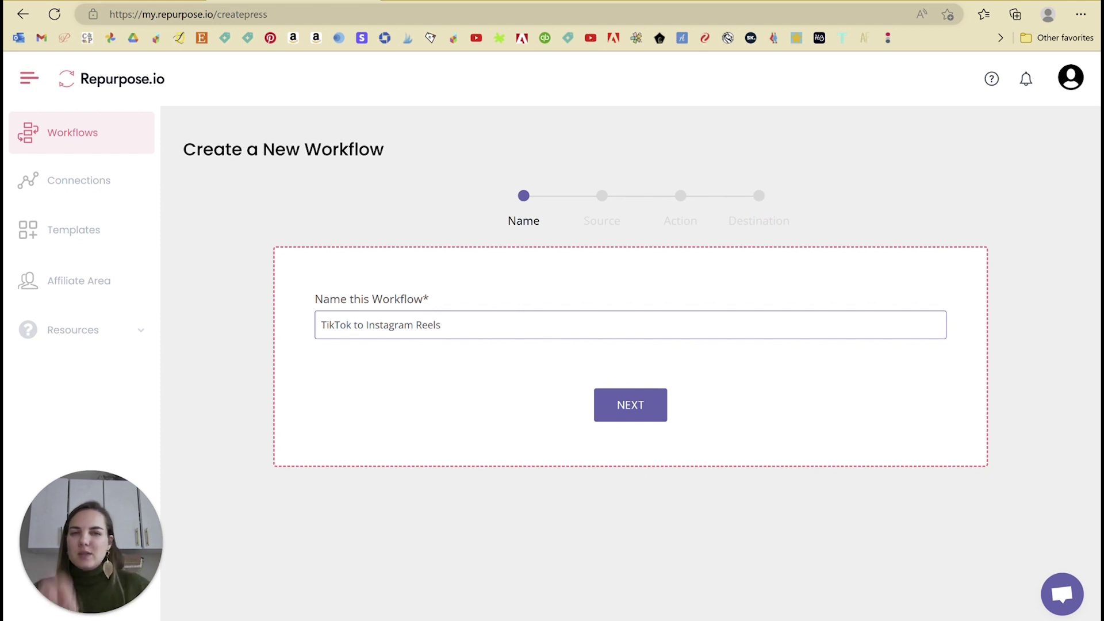
pyautogui.click(624, 408)
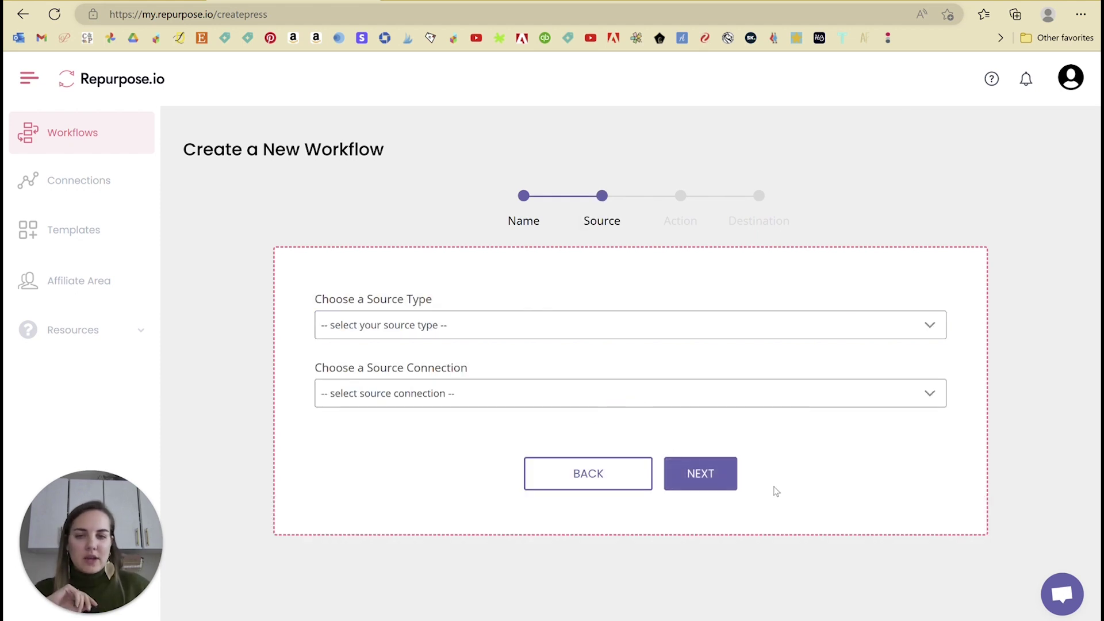
pyautogui.click(431, 325)
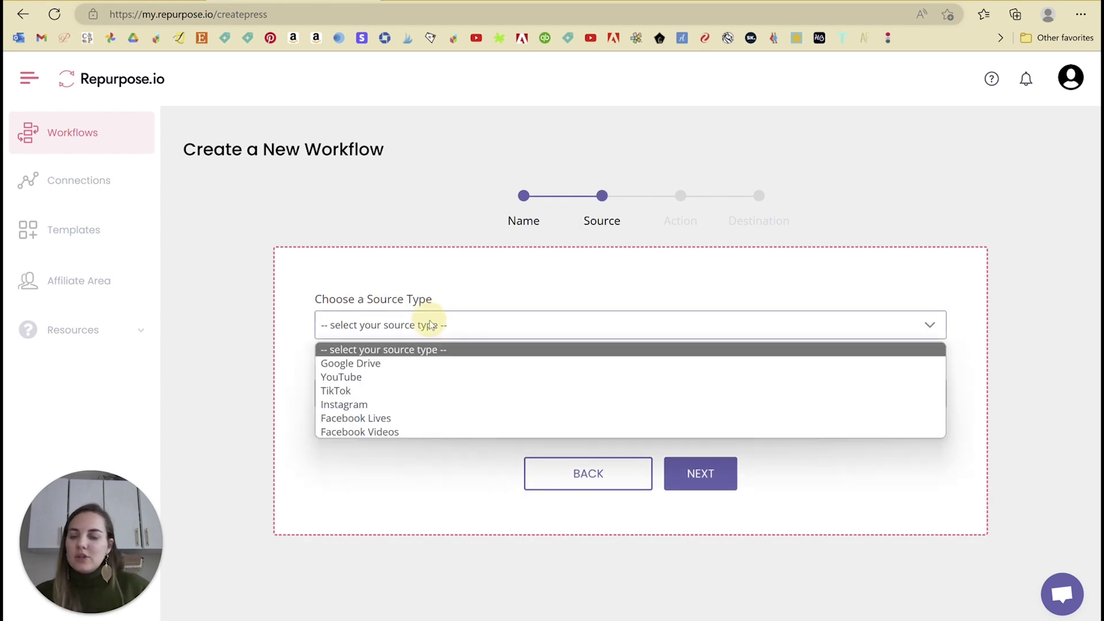
pyautogui.click(369, 390)
pyautogui.click(394, 390)
pyautogui.click(400, 391)
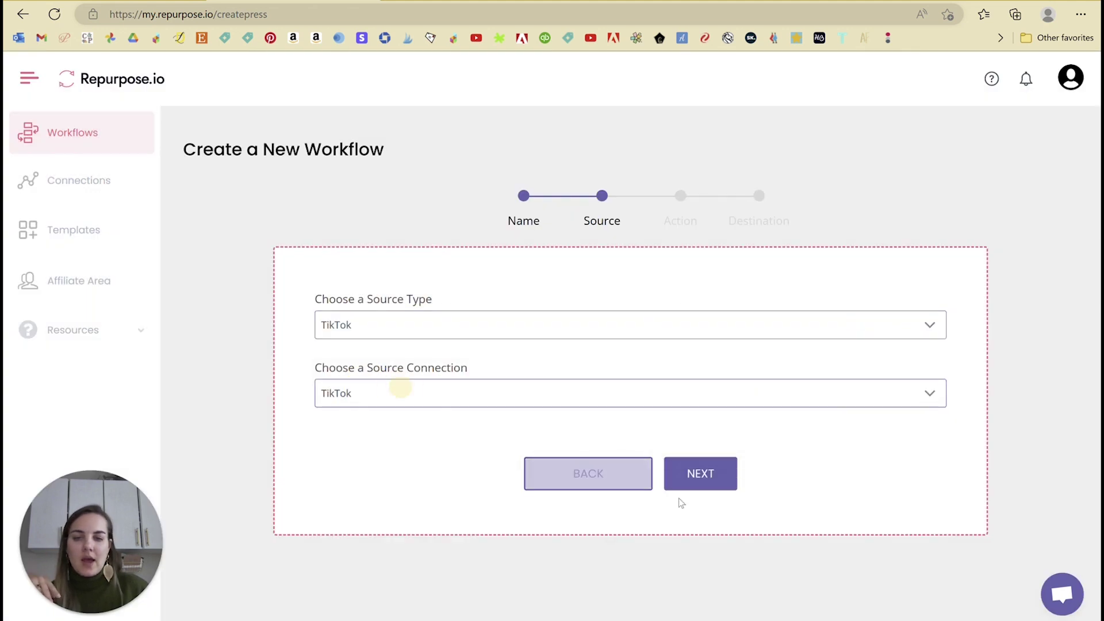
# Keep Upload Video / Full Video, set Instagram Reels as the destination, and save
pyautogui.click(690, 481)
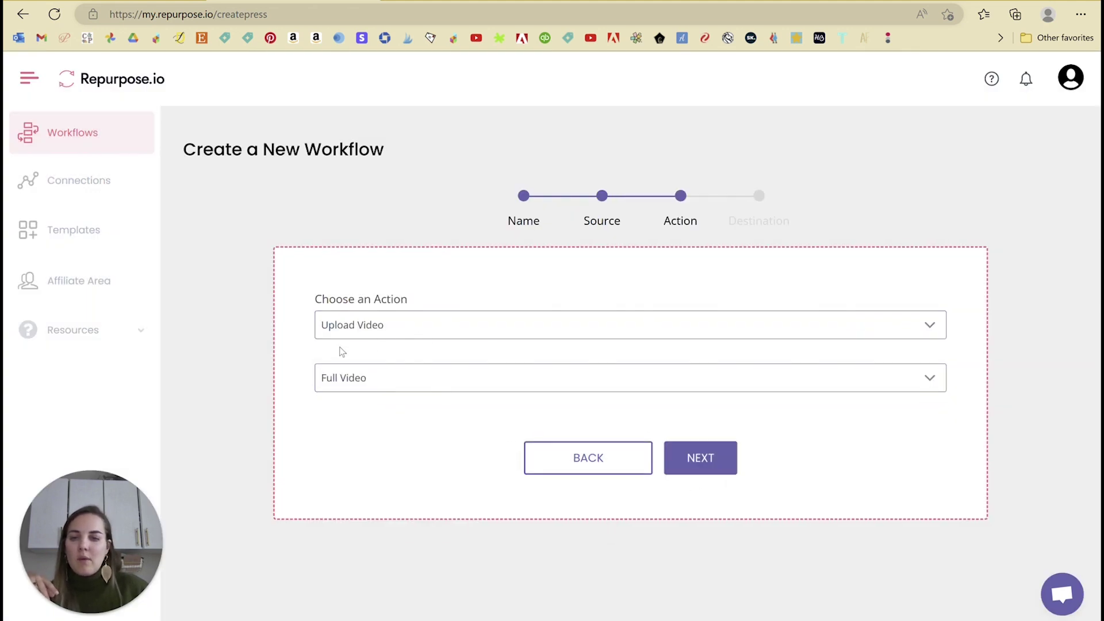
pyautogui.click(700, 454)
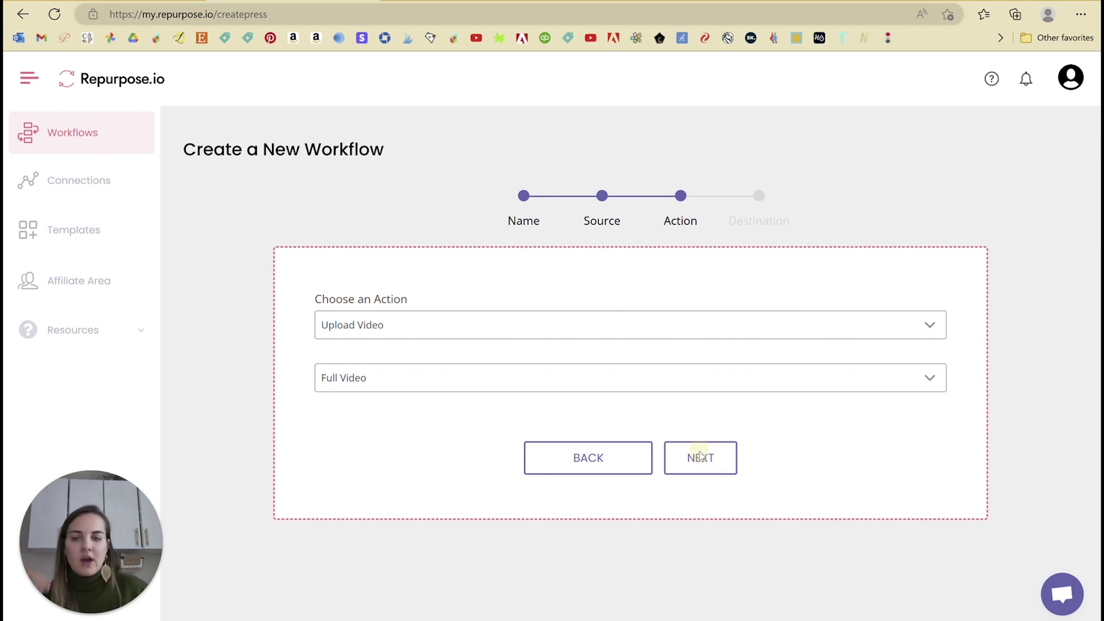
pyautogui.click(413, 322)
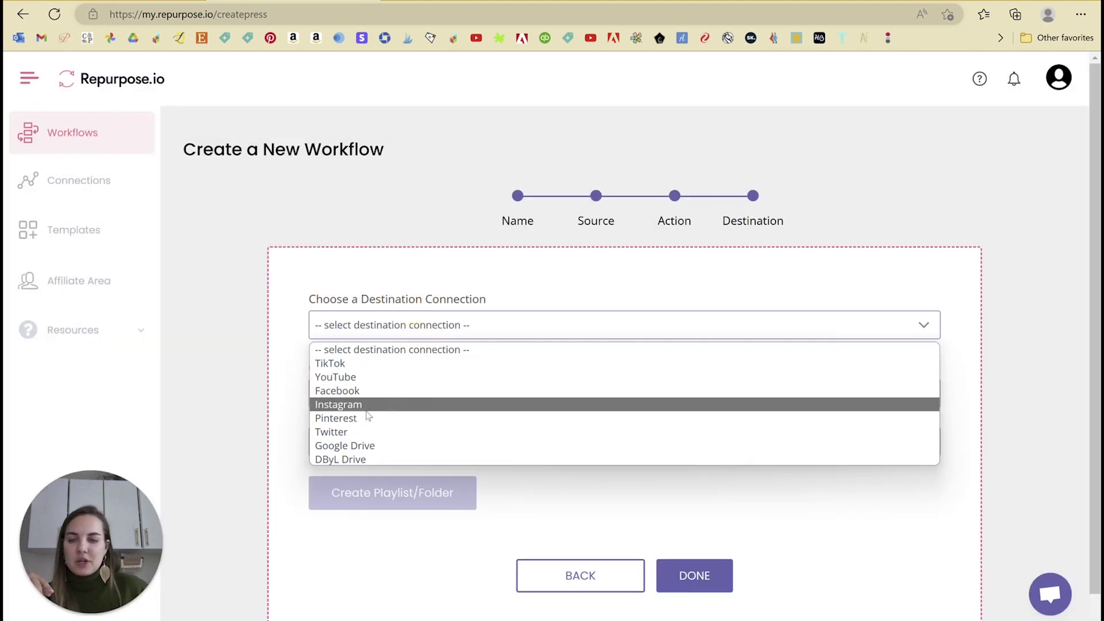
pyautogui.click(367, 405)
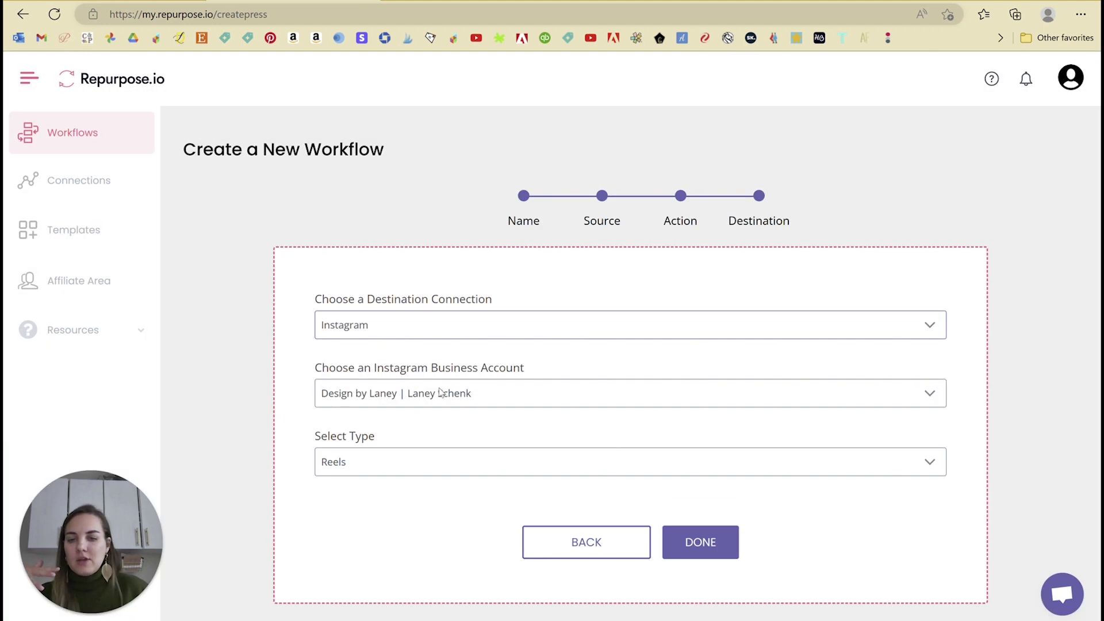
pyautogui.click(372, 469)
pyautogui.click(364, 484)
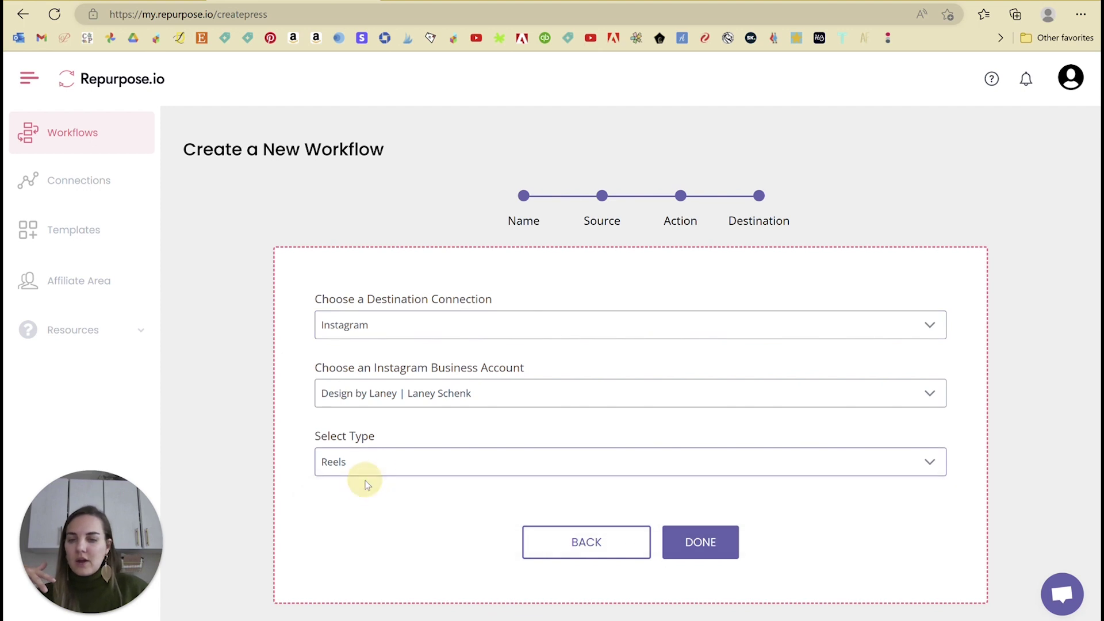
pyautogui.click(713, 542)
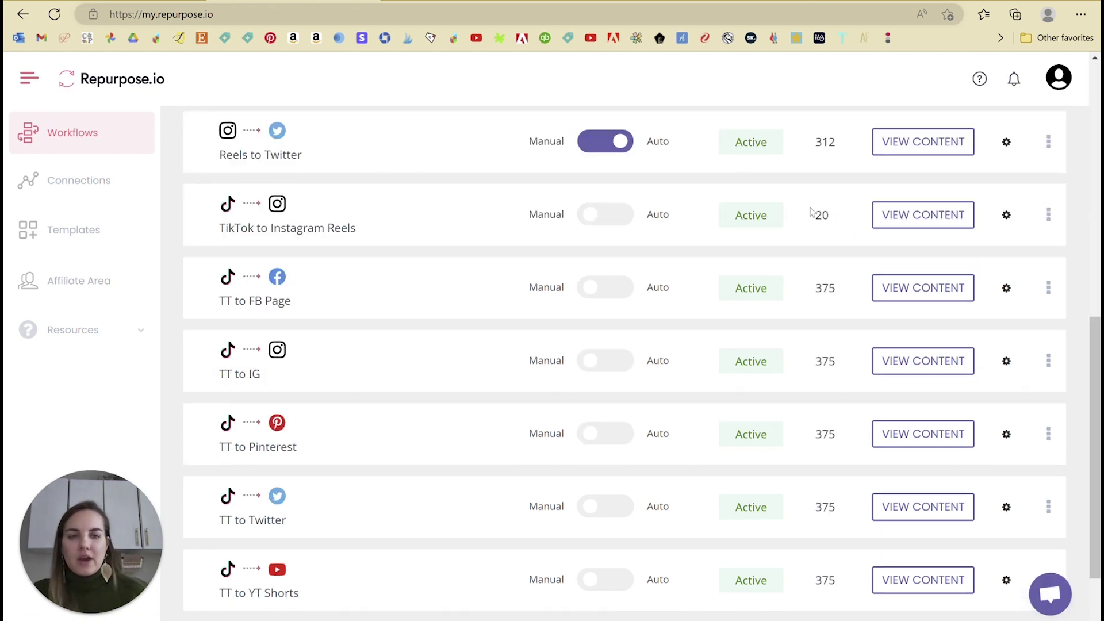
# Highlight the new workflow's total of 20 and scroll through the Workflows list
pyautogui.doubleClick(822, 216)
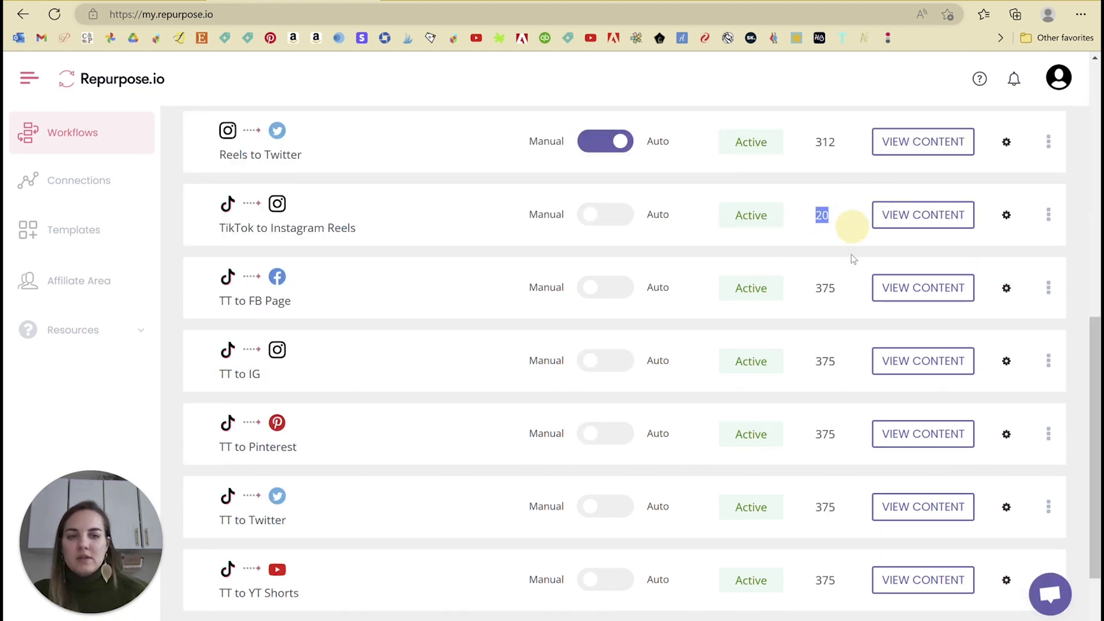
pyautogui.scroll(5, 851, 259)
pyautogui.scroll(-2, 853, 262)
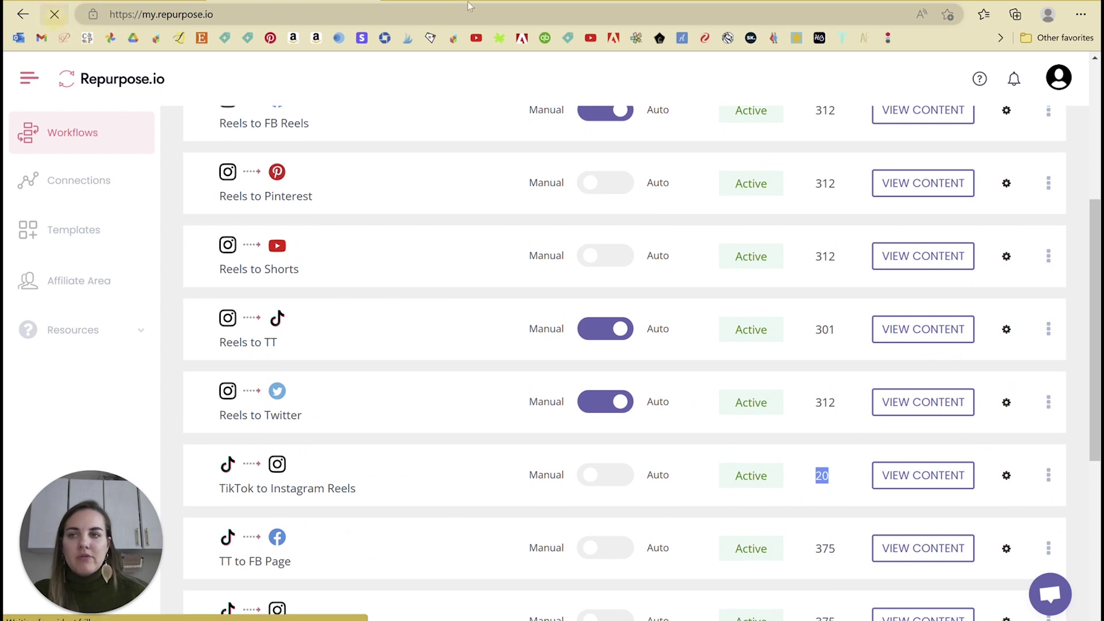
pyautogui.scroll(-3, 453, 269)
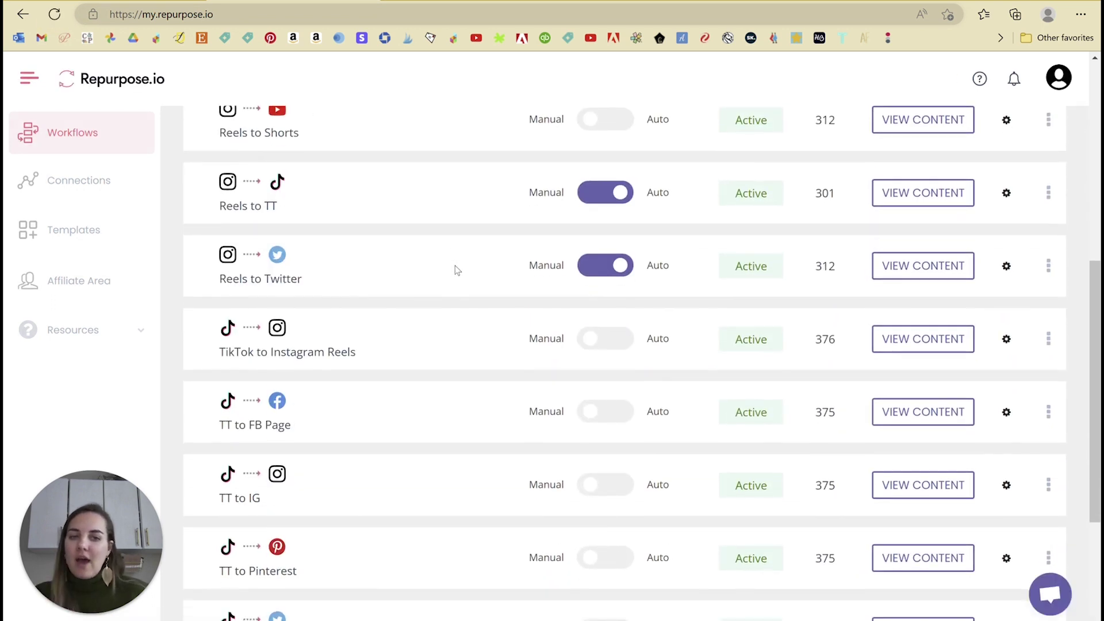
pyautogui.scroll(-2, 455, 270)
pyautogui.scroll(2, 417, 293)
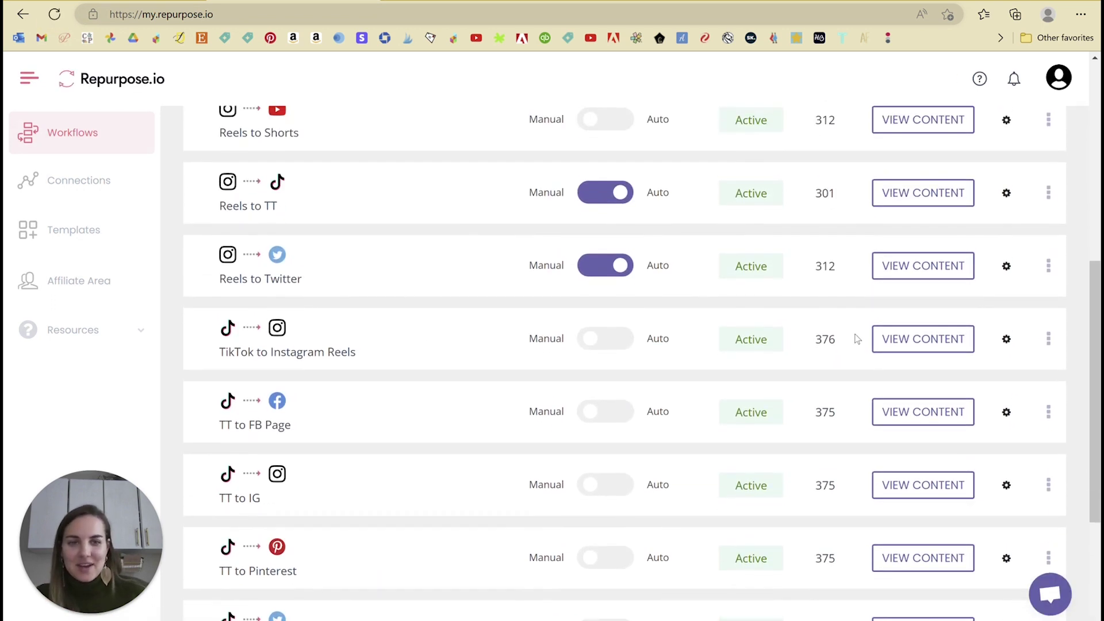
pyautogui.moveTo(855, 339); pyautogui.dragTo(811, 340)
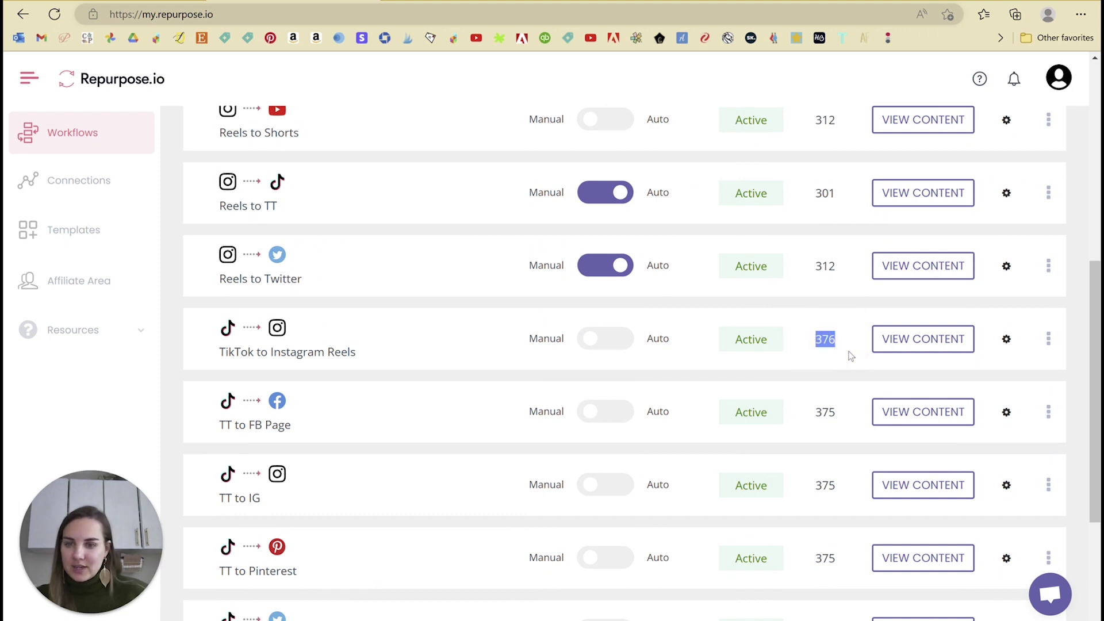
# Browse the TikTok to Instagram Reels video list and open the first video's publish settings
pyautogui.click(924, 343)
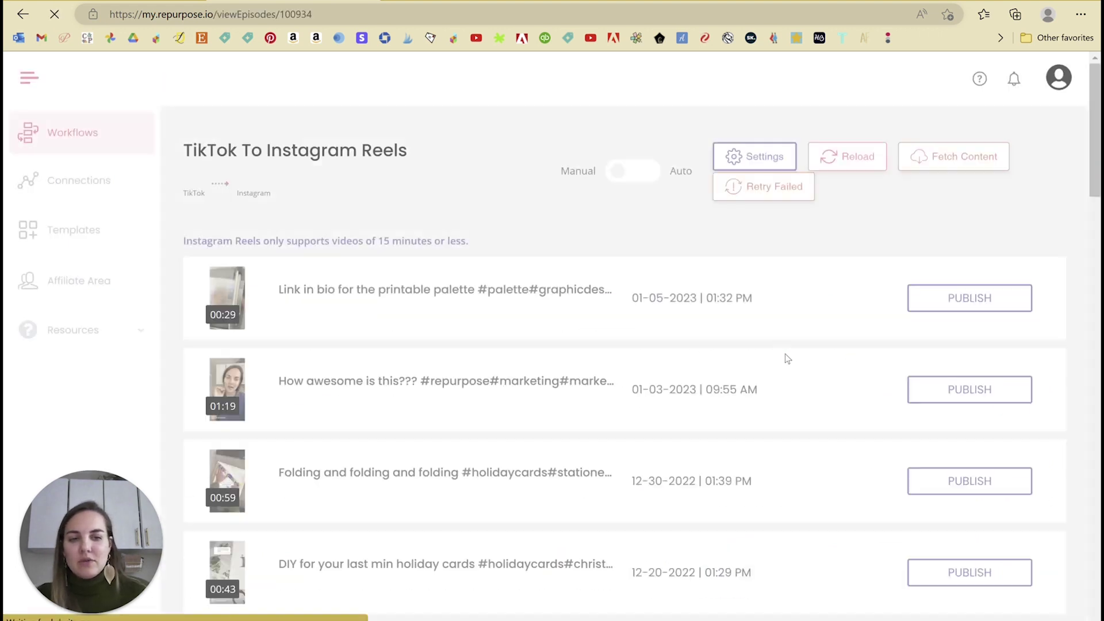
pyautogui.scroll(-5, 431, 355)
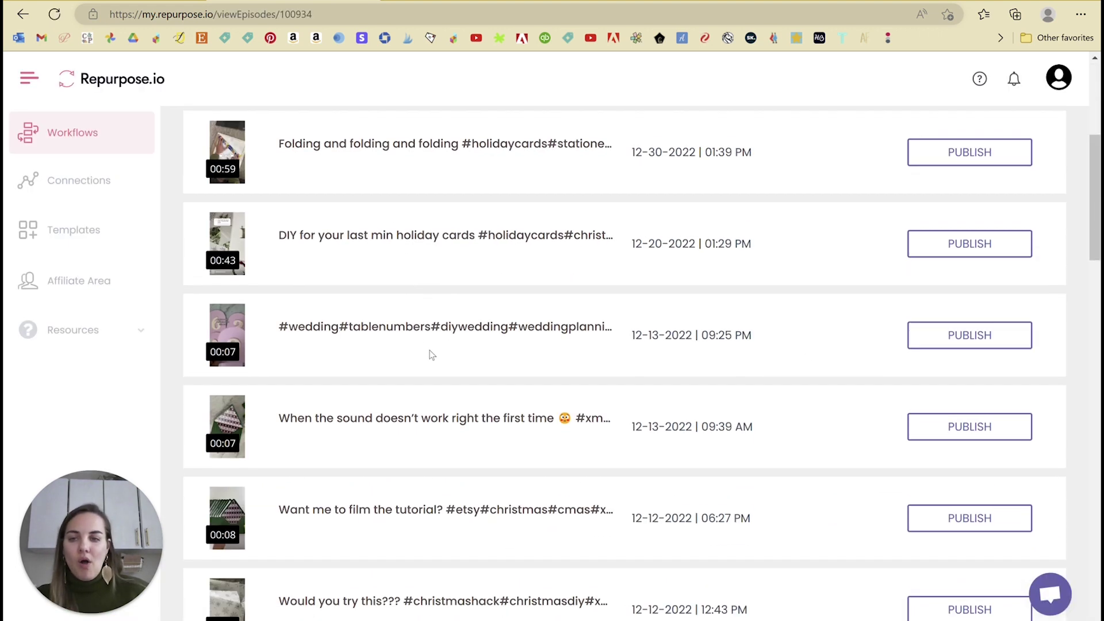
pyautogui.scroll(-10, 431, 355)
pyautogui.scroll(11, 501, 351)
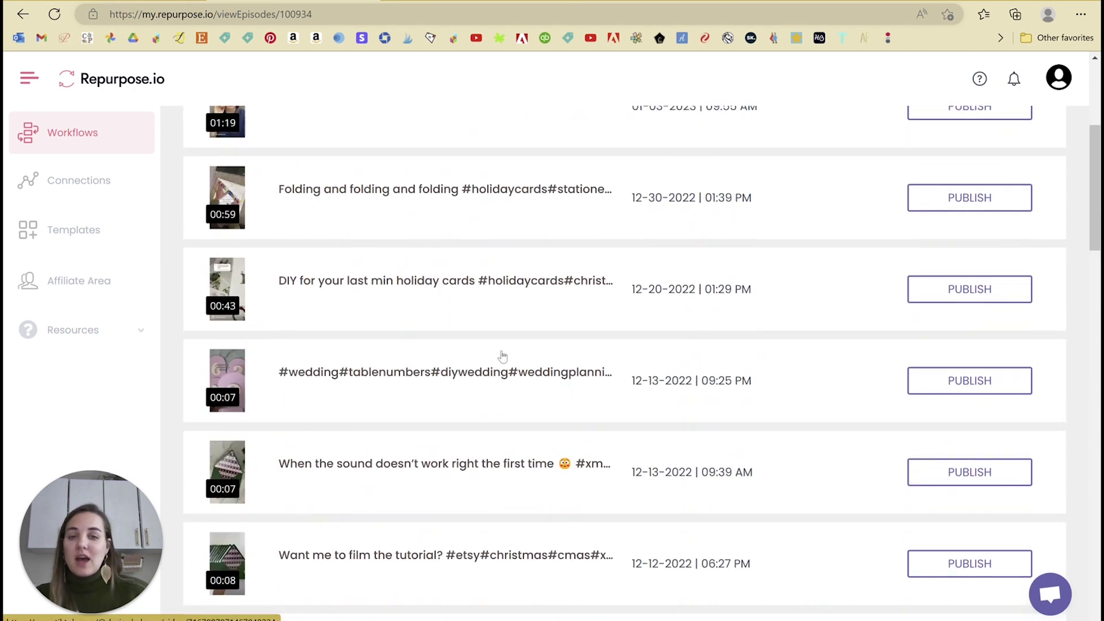
pyautogui.scroll(5, 501, 354)
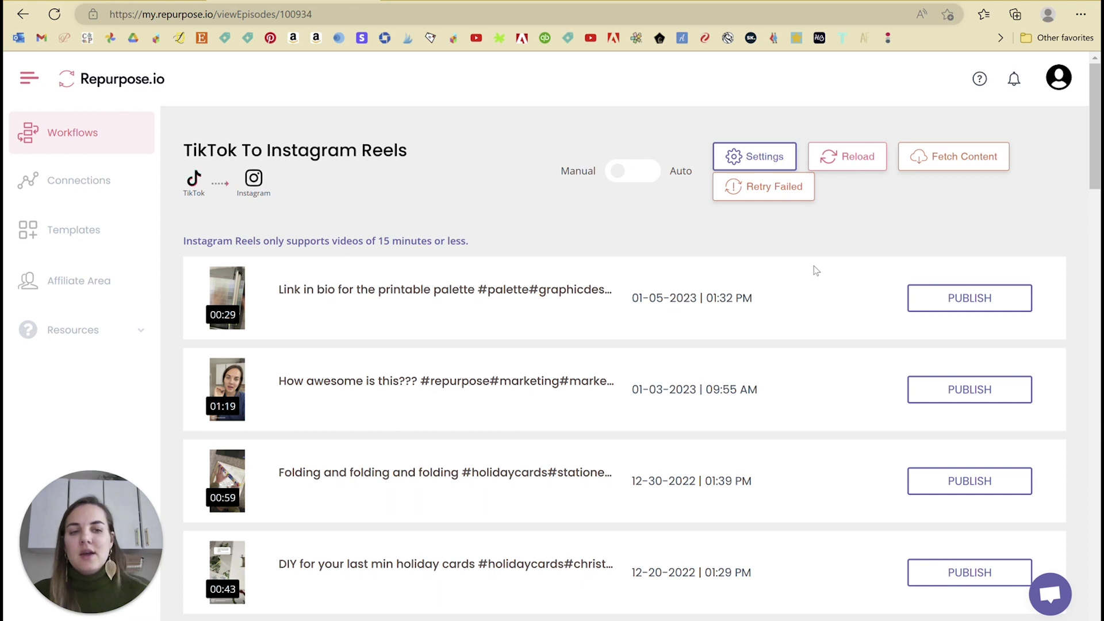
pyautogui.click(946, 297)
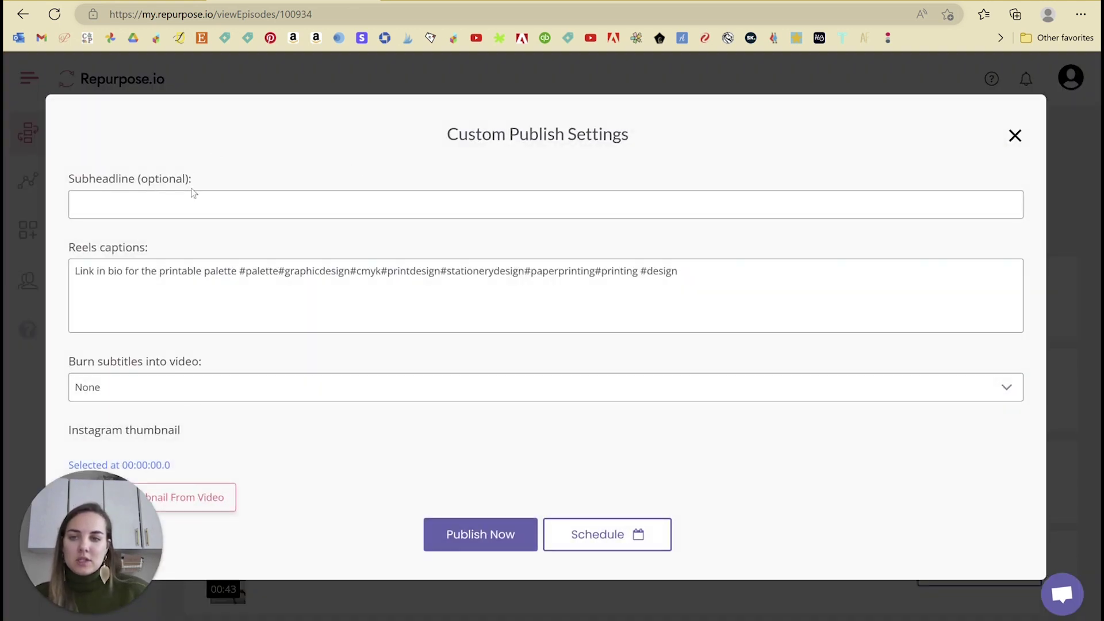
pyautogui.moveTo(94, 504); pyautogui.dragTo(111, 471)
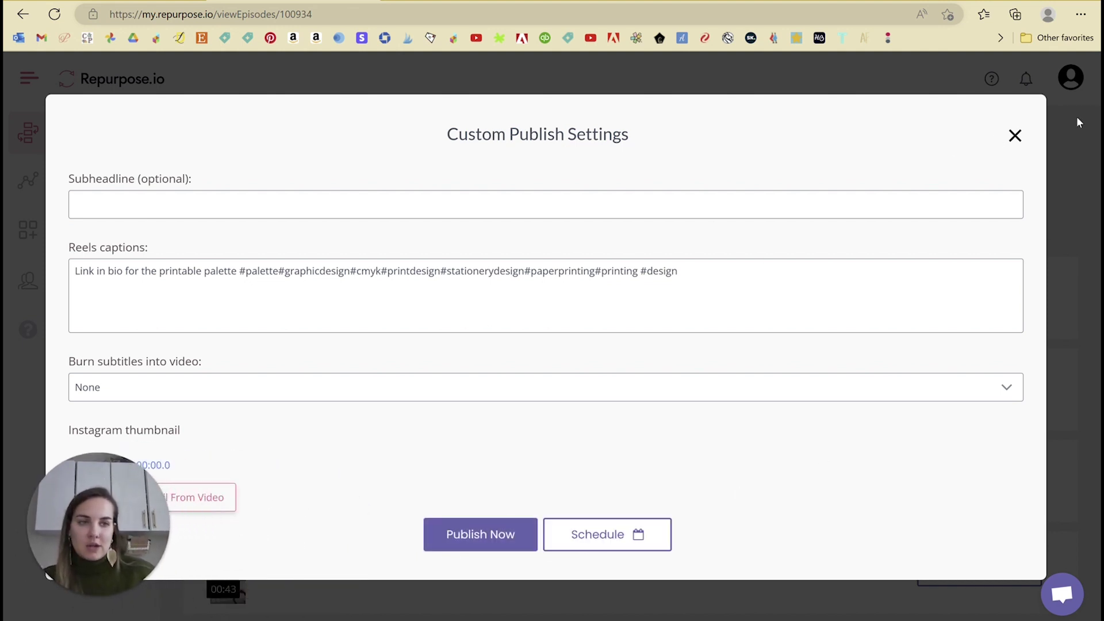
pyautogui.click(1014, 138)
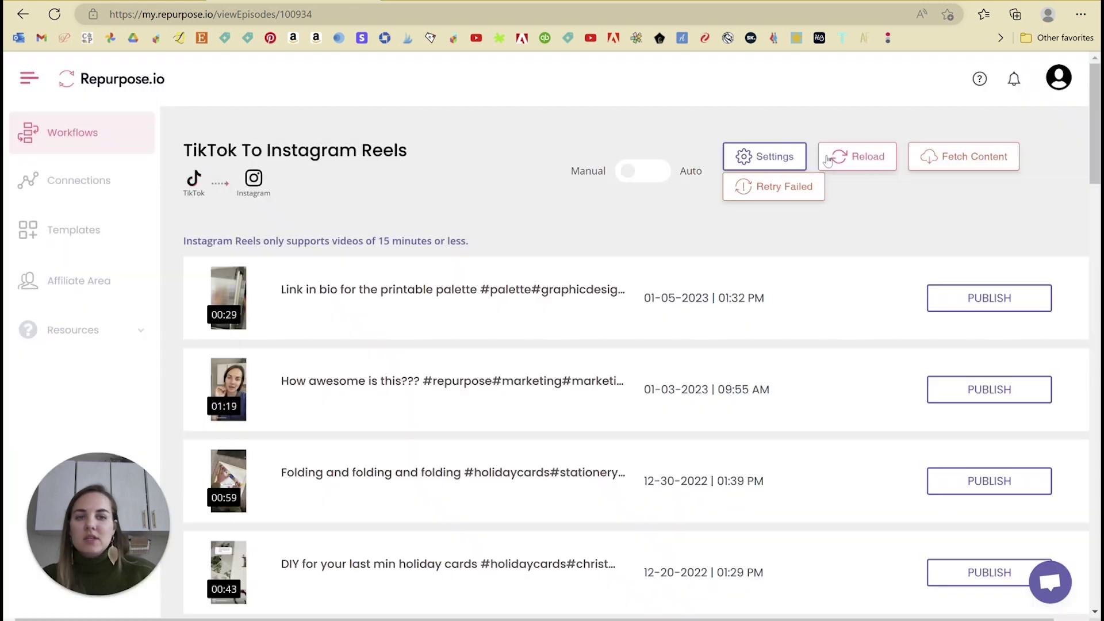
pyautogui.click(614, 173)
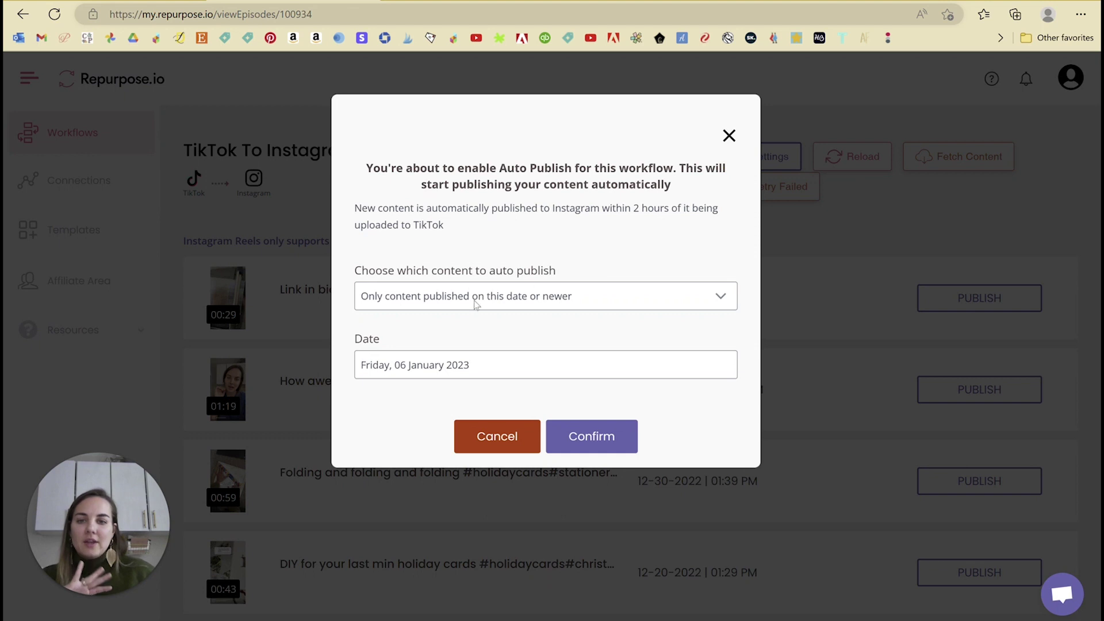
pyautogui.click(728, 136)
pyautogui.moveTo(234, 241); pyautogui.dragTo(468, 238)
pyautogui.click(534, 246)
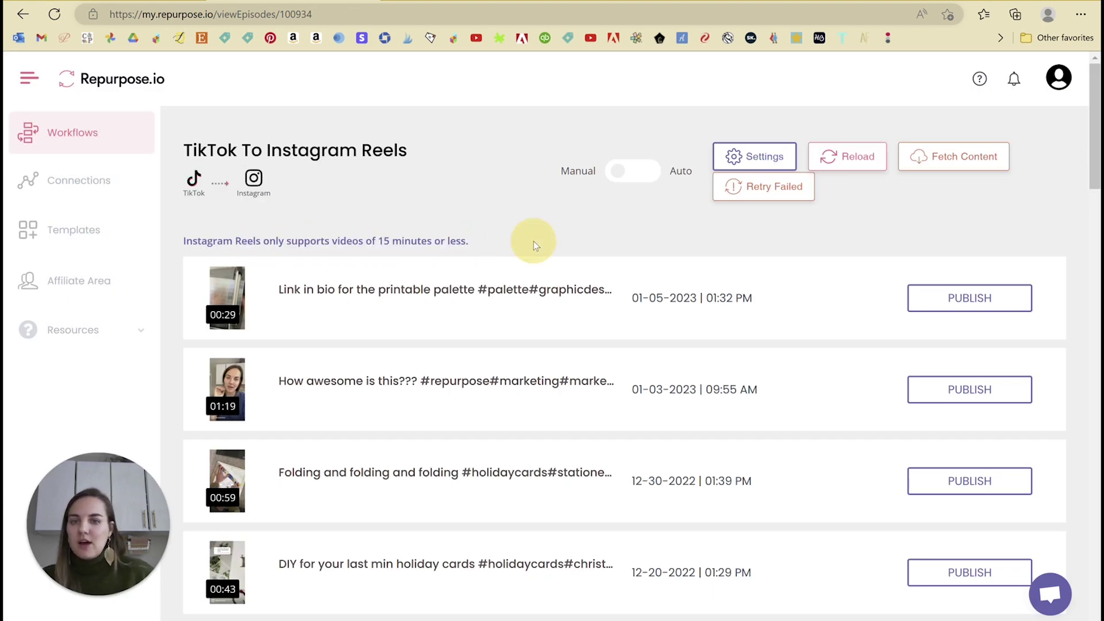
pyautogui.click(625, 178)
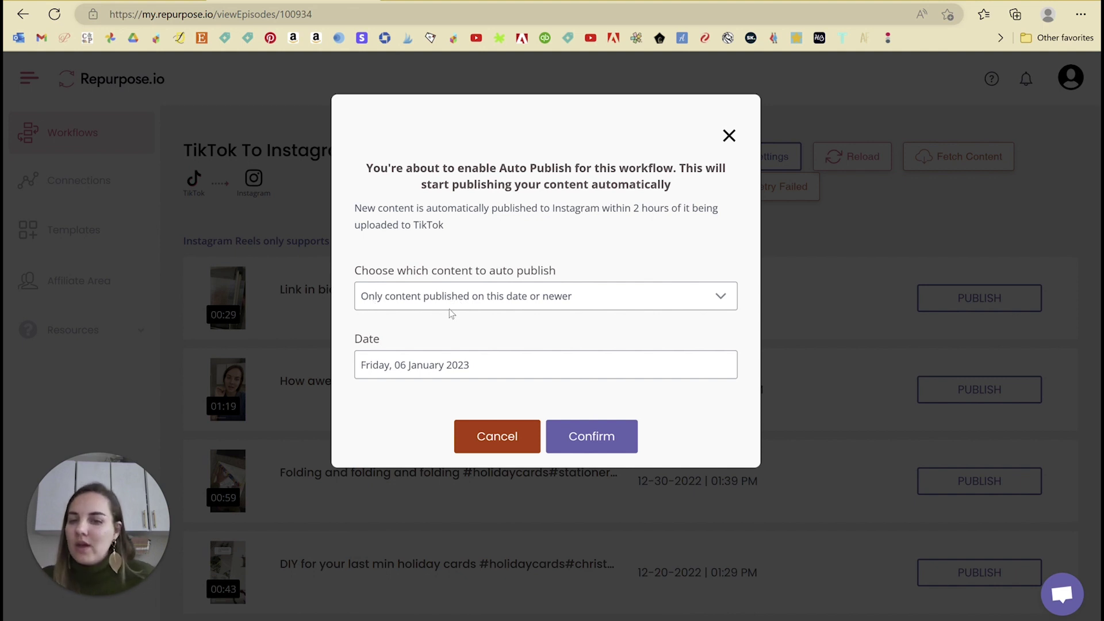
pyautogui.click(451, 304)
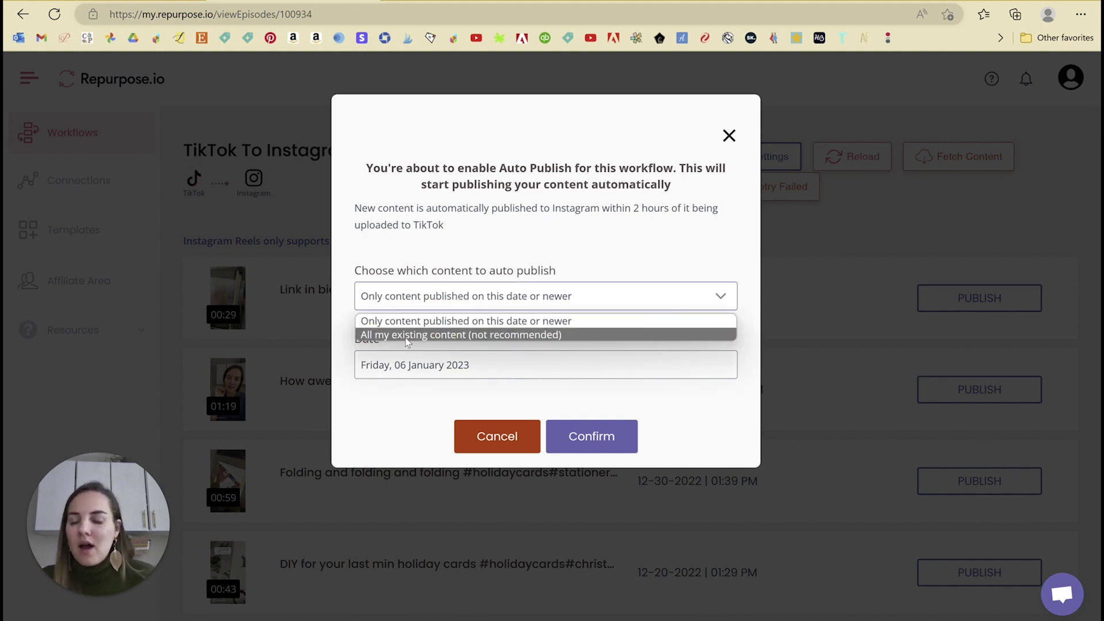
pyautogui.click(481, 292)
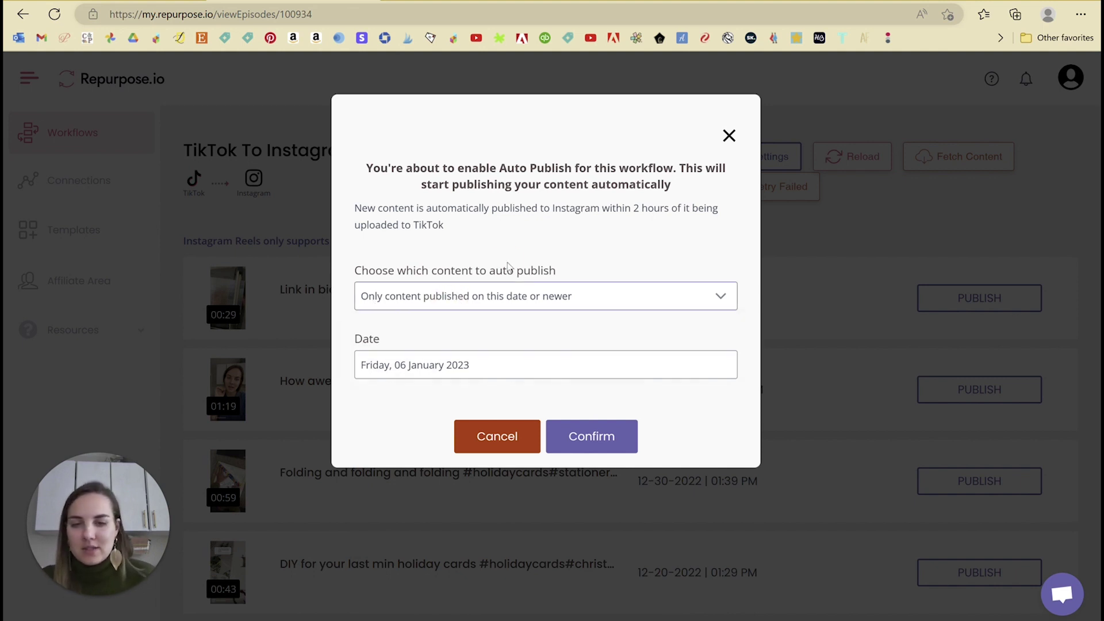
pyautogui.click(728, 136)
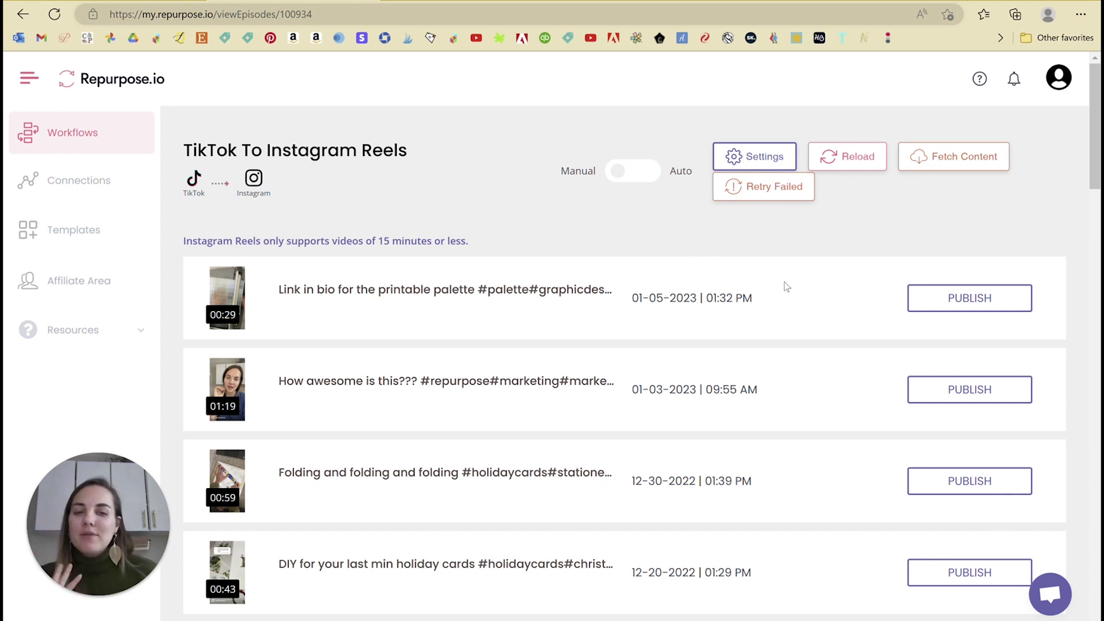
pyautogui.click(616, 176)
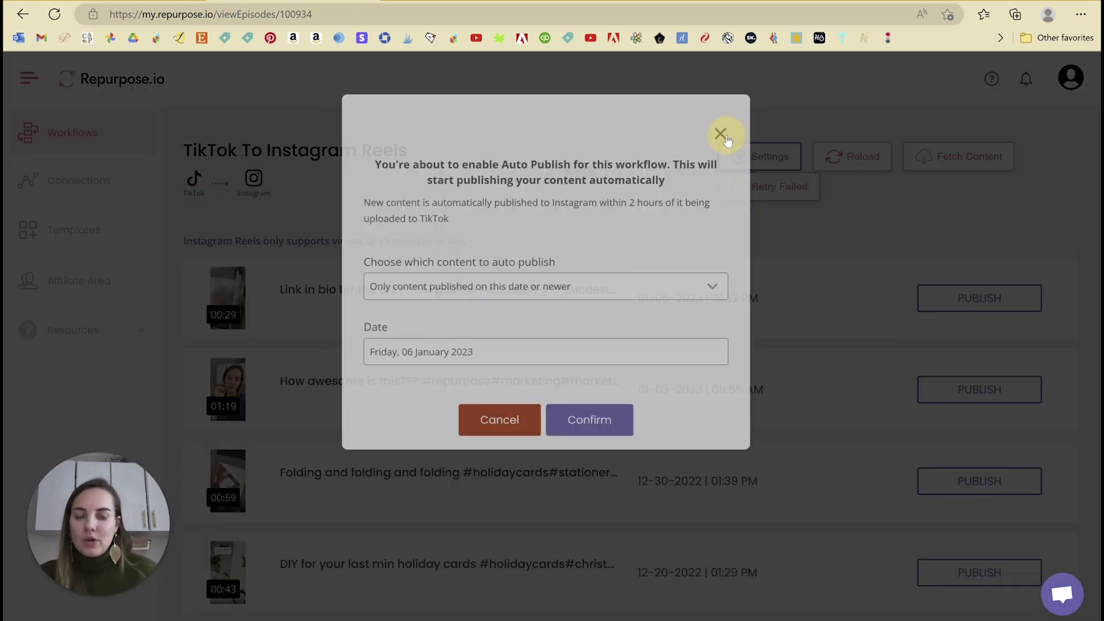
pyautogui.click(727, 135)
pyautogui.scroll(-9, 858, 310)
pyautogui.scroll(10, 859, 325)
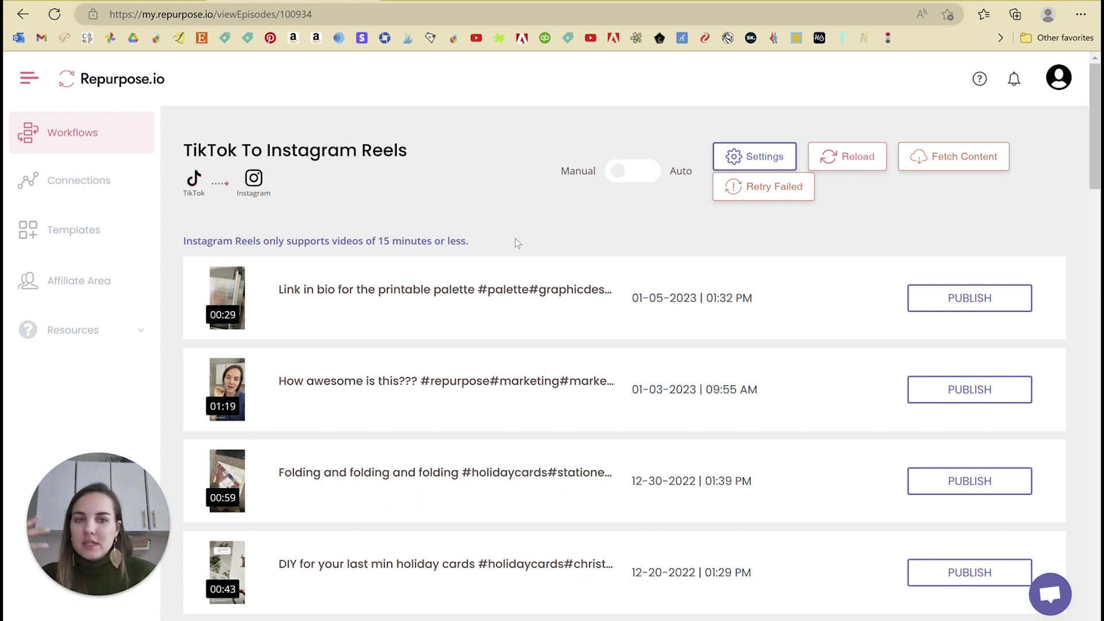
# Open the workflow's Settings, keep Original video as the video style, and review the form
pyautogui.click(721, 163)
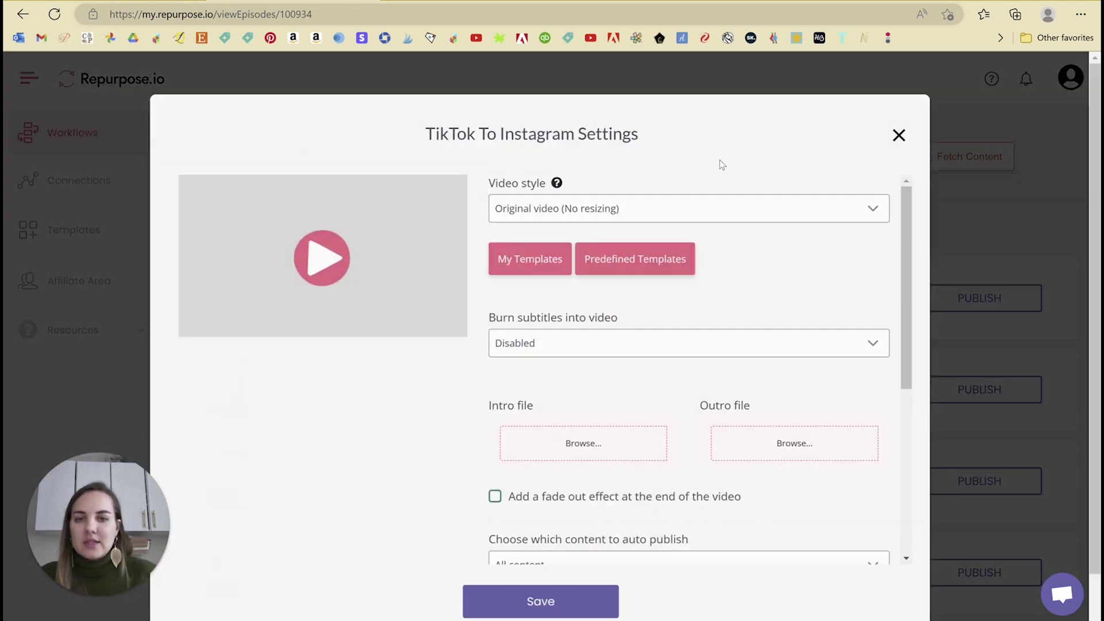
pyautogui.scroll(-1, 719, 224)
pyautogui.scroll(1, 715, 170)
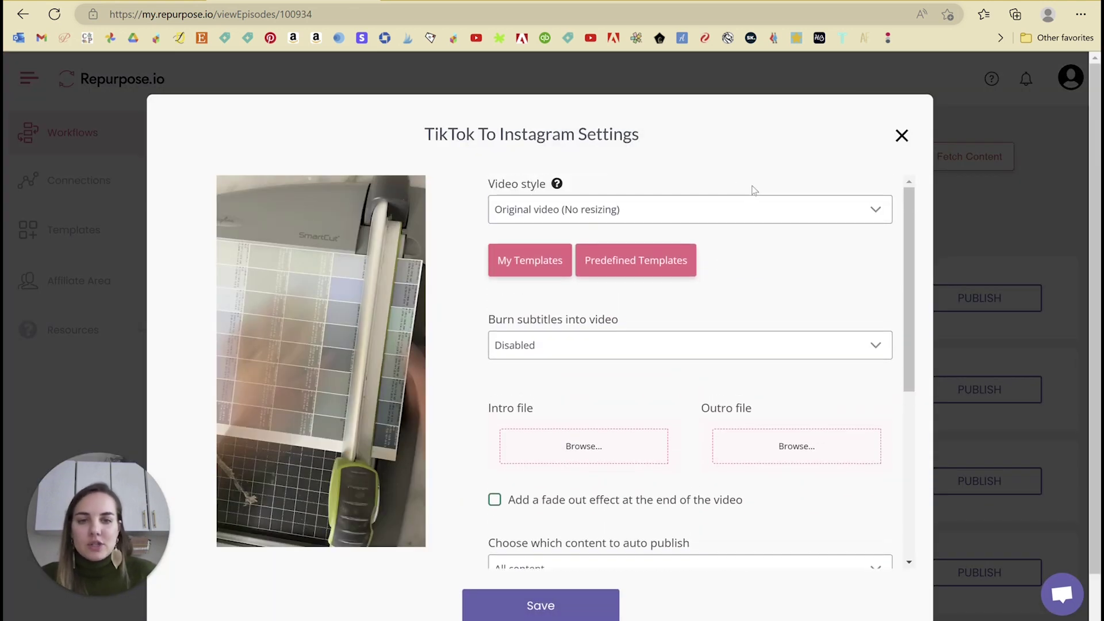
pyautogui.click(722, 198)
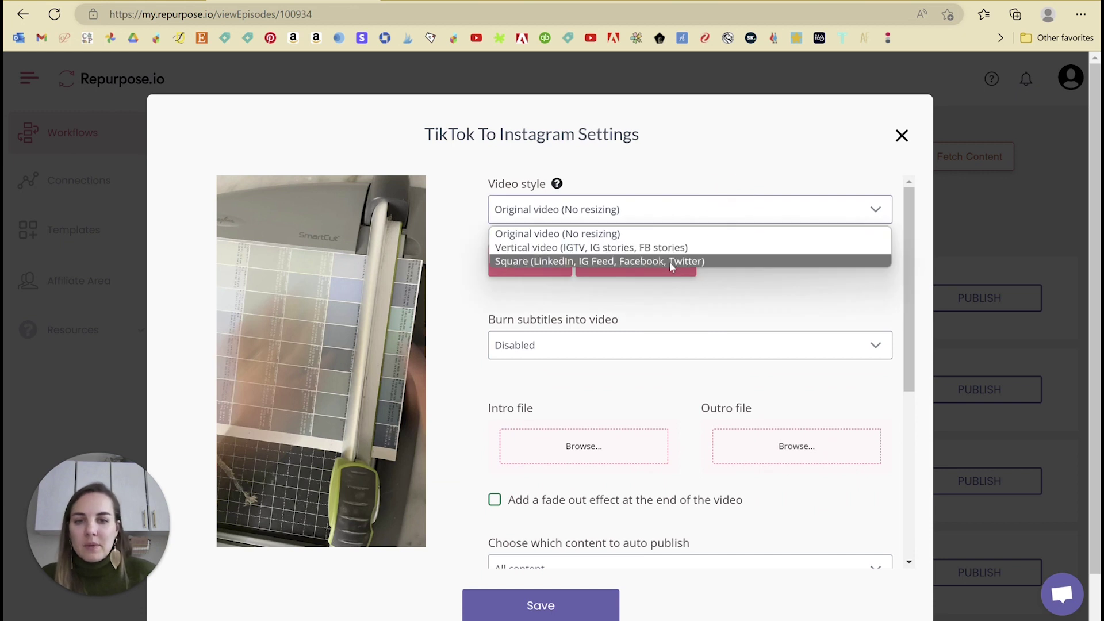
pyautogui.click(698, 234)
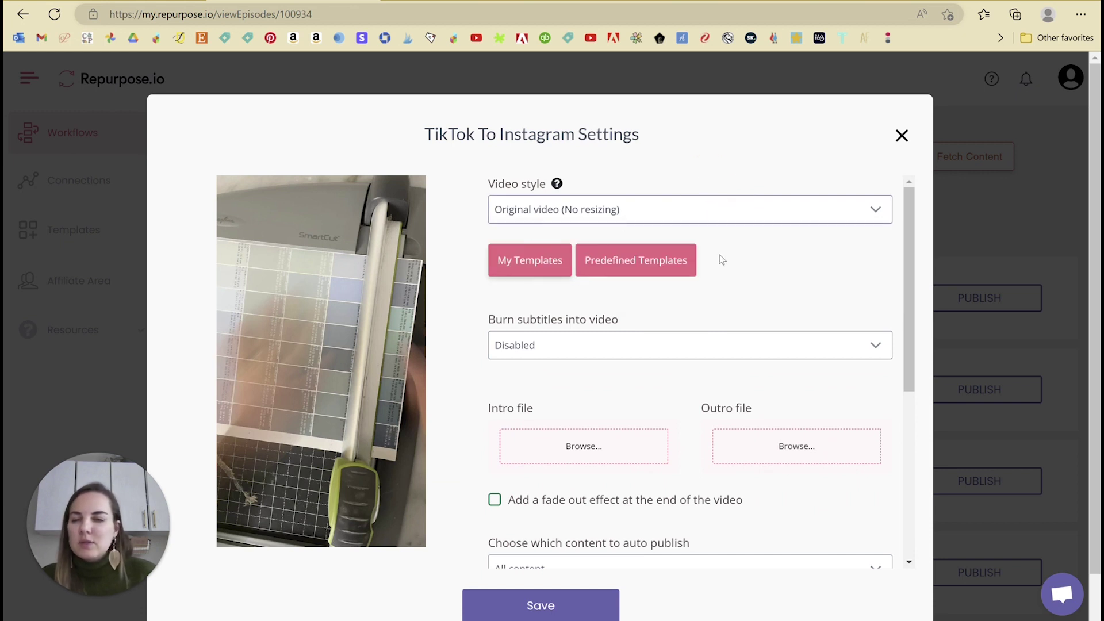
pyautogui.scroll(-3, 719, 256)
pyautogui.scroll(1, 719, 257)
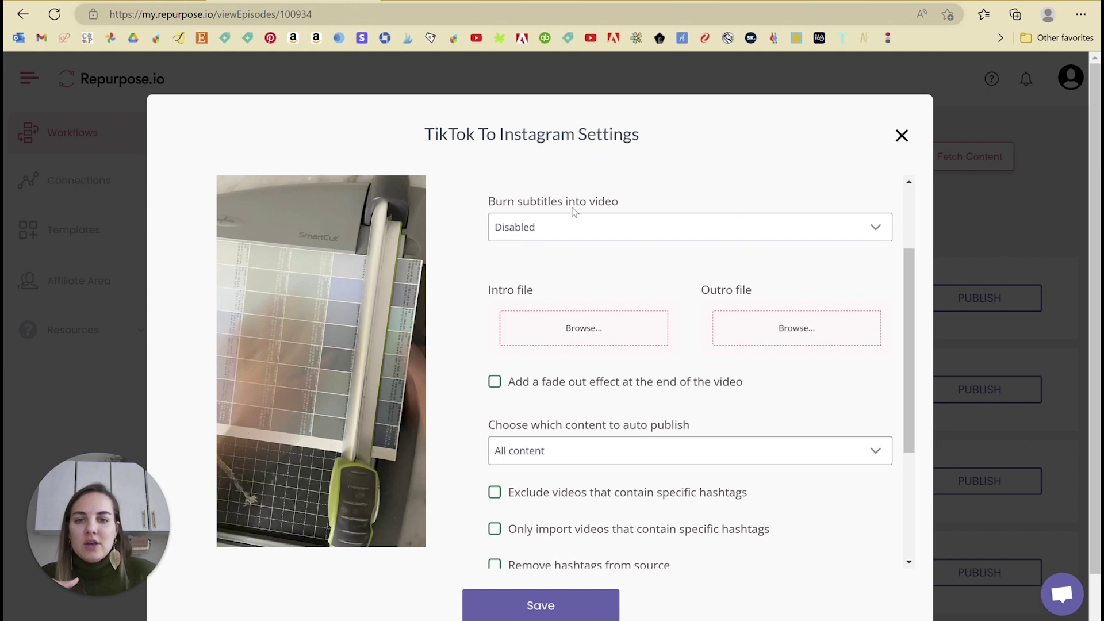
pyautogui.scroll(-1, 633, 247)
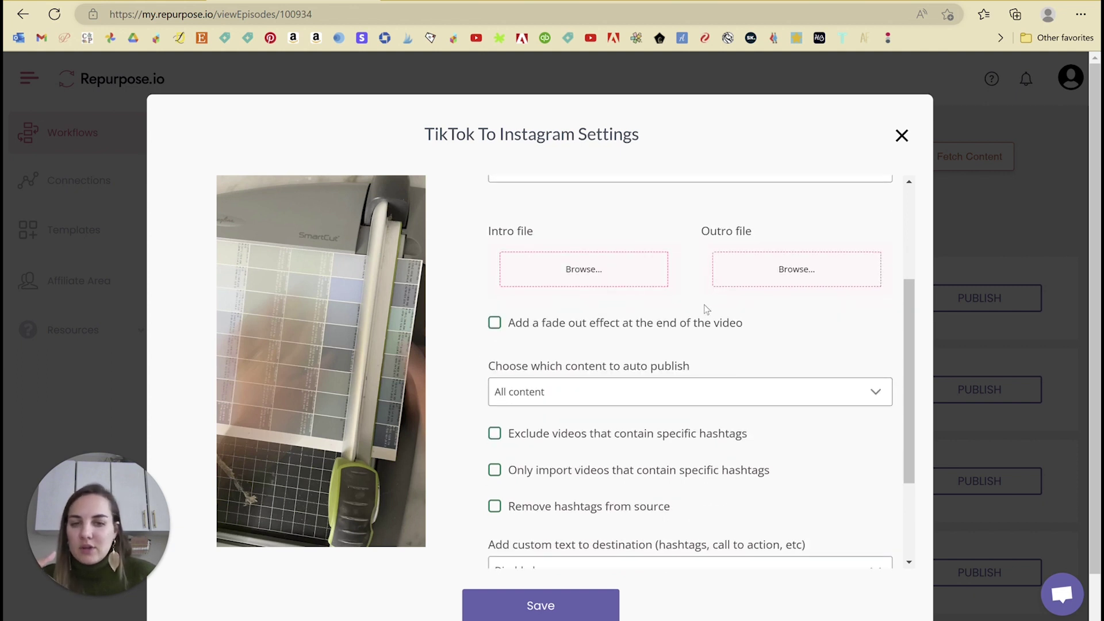
pyautogui.scroll(-2, 730, 313)
pyautogui.scroll(-1, 684, 303)
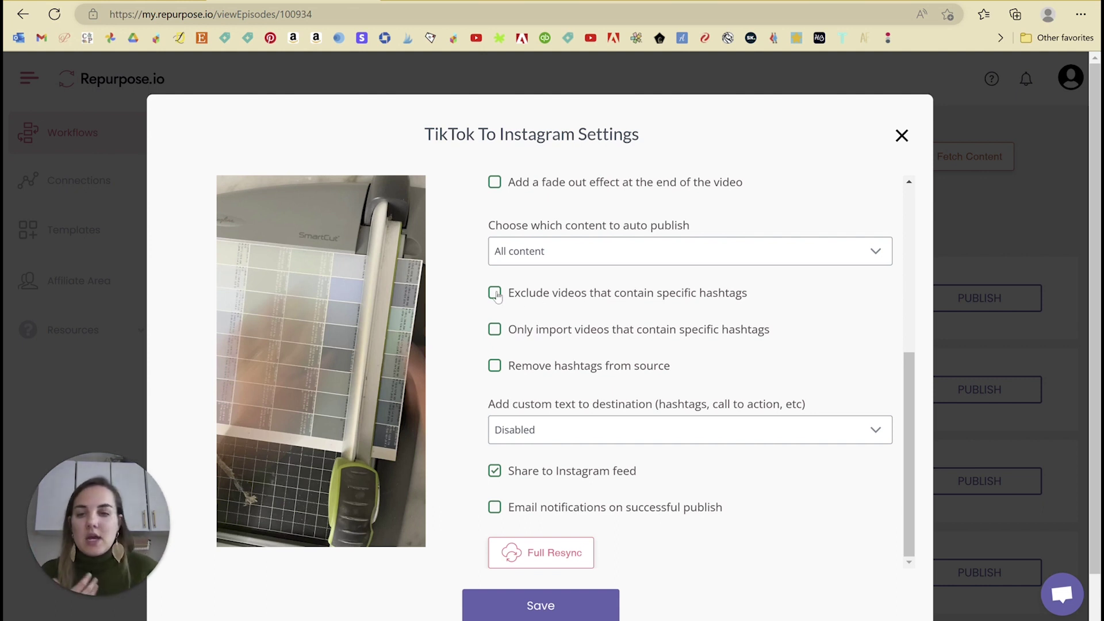
pyautogui.scroll(-1, 722, 341)
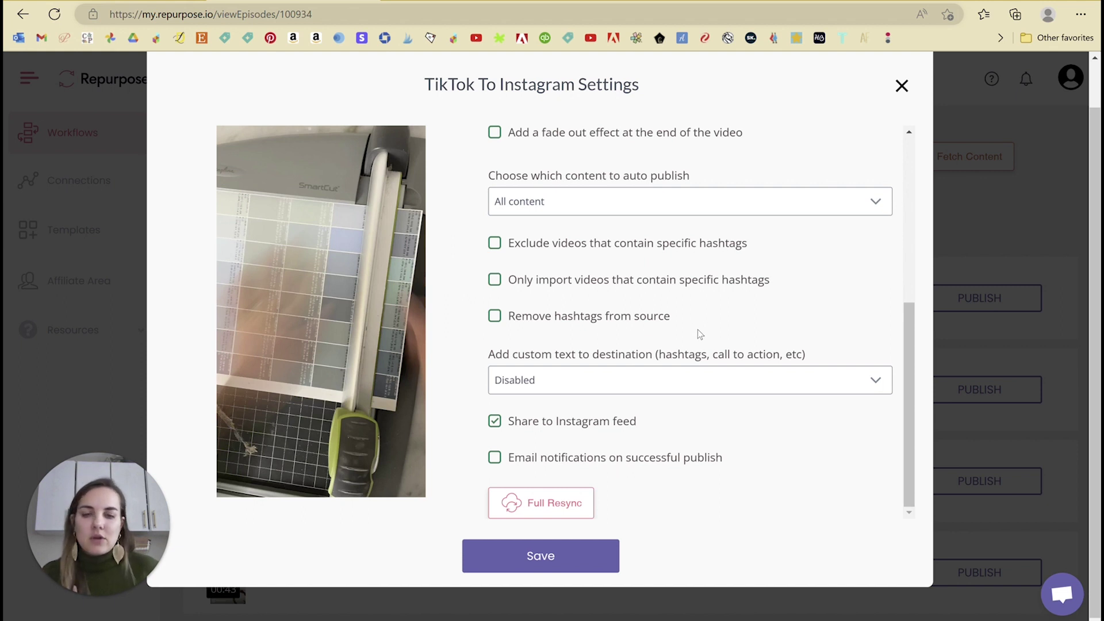
pyautogui.click(661, 380)
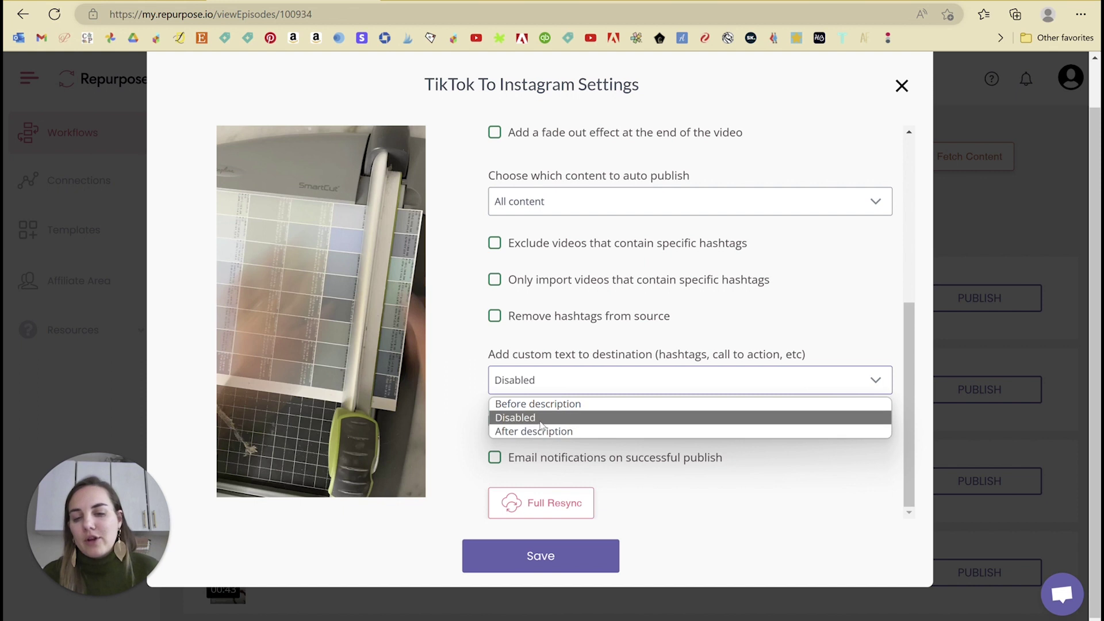
pyautogui.click(744, 329)
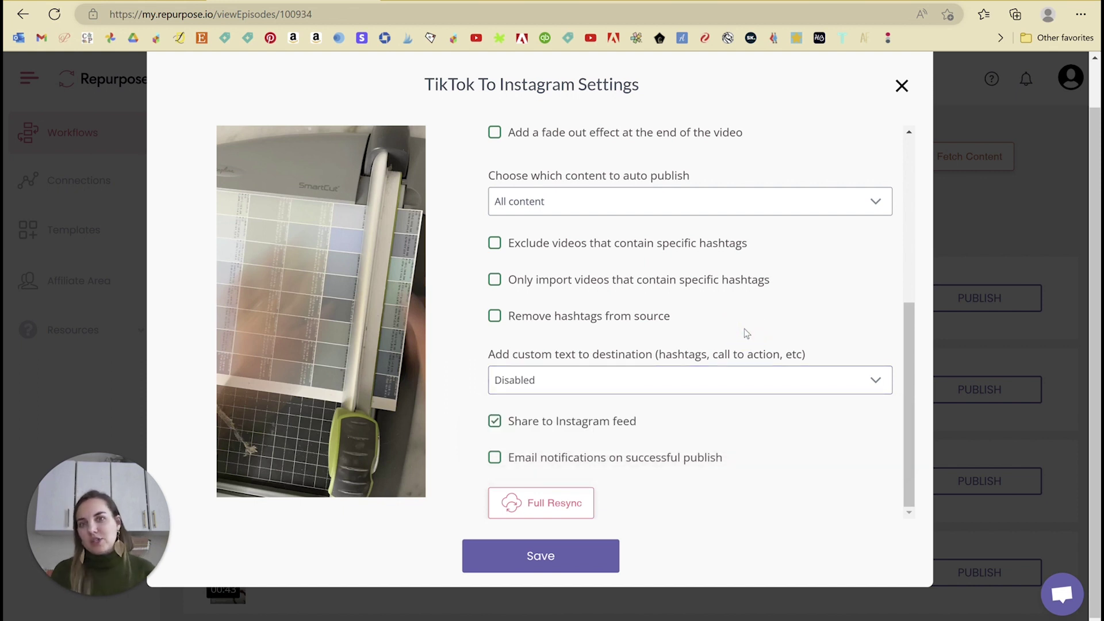
pyautogui.click(693, 385)
pyautogui.click(577, 432)
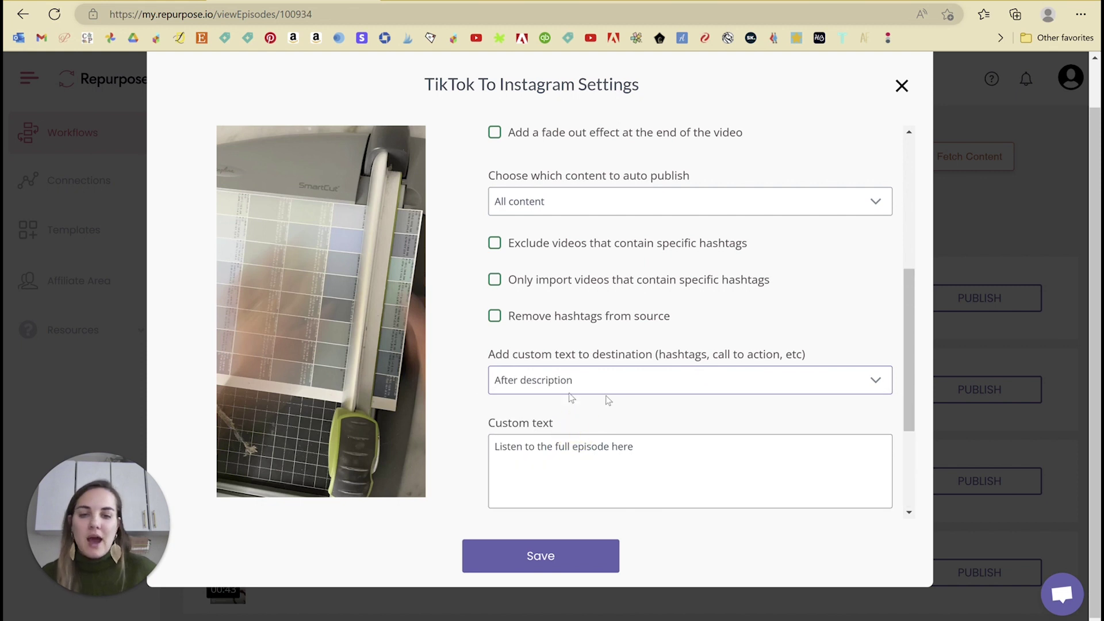
pyautogui.scroll(-2, 657, 432)
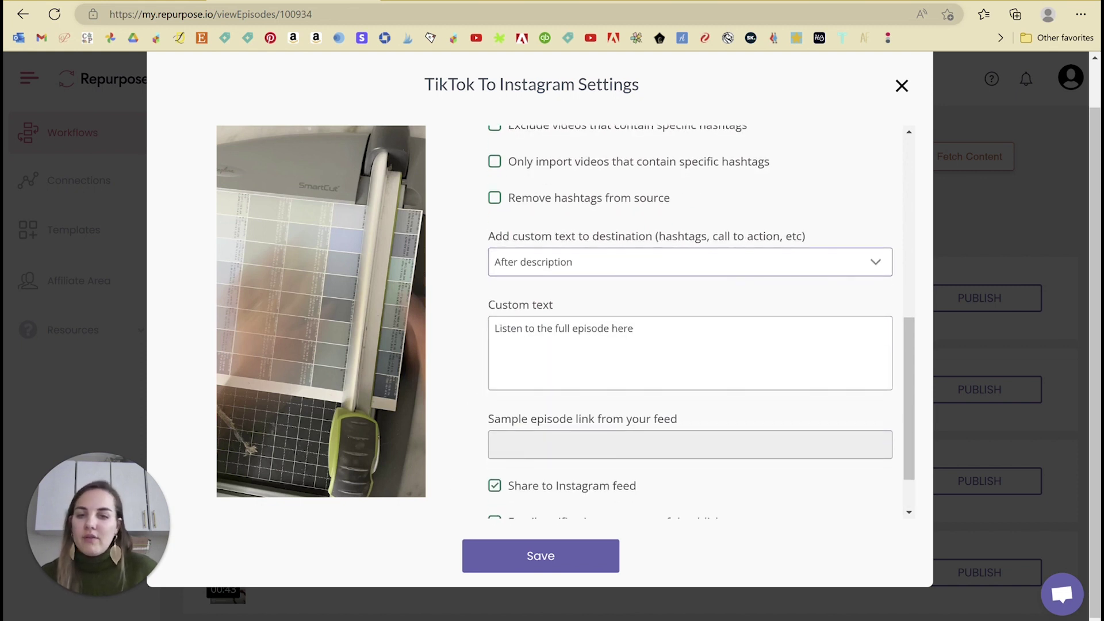
pyautogui.click(610, 269)
pyautogui.click(571, 298)
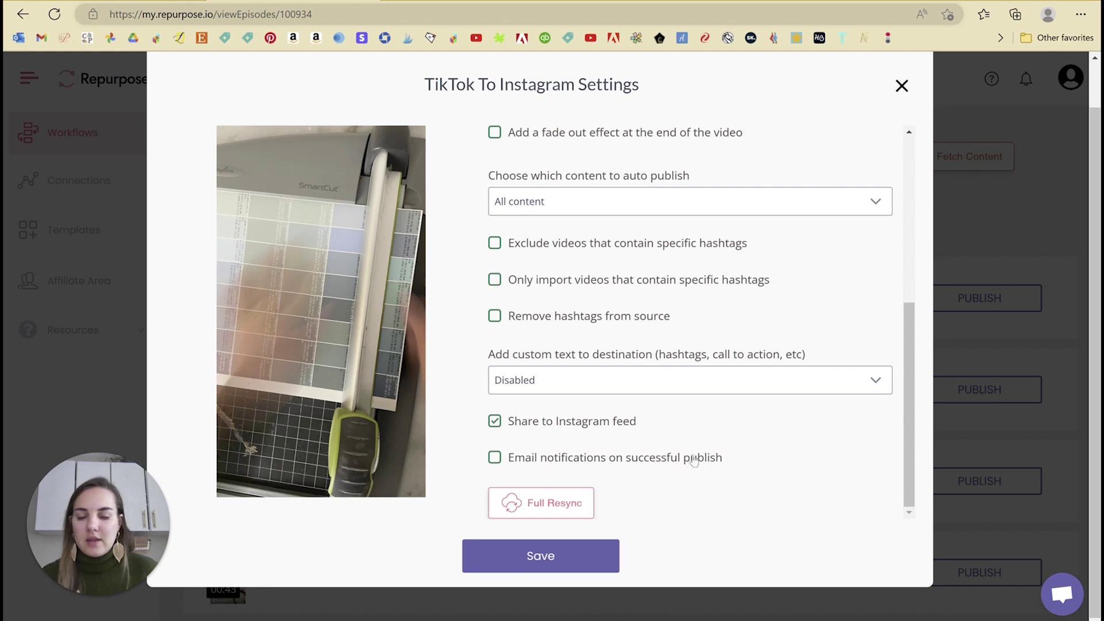
pyautogui.scroll(5, 747, 440)
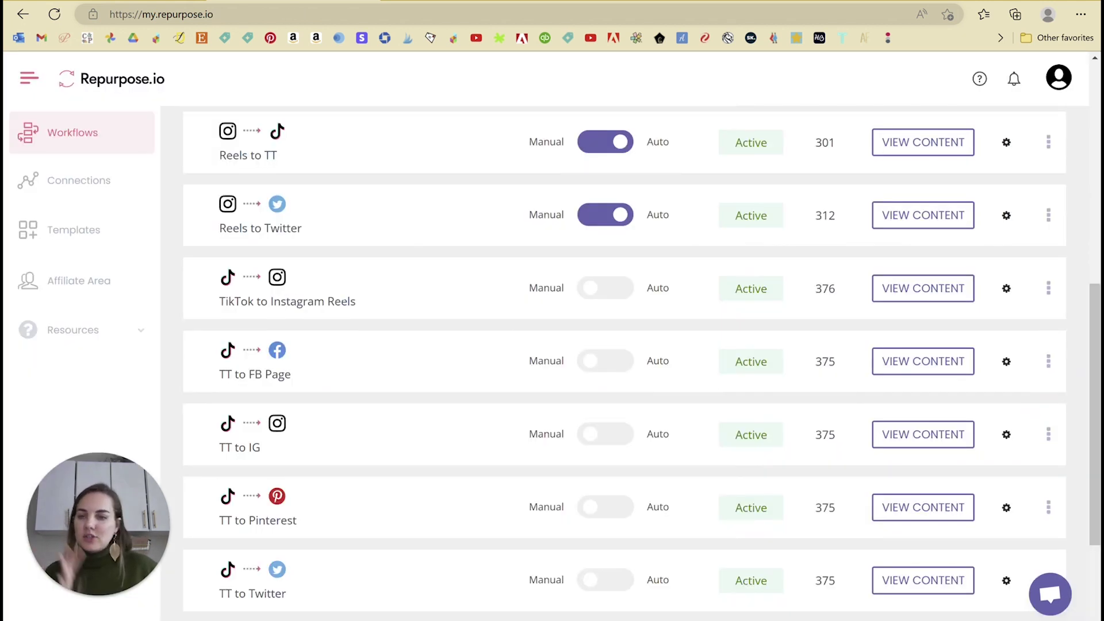
pyautogui.scroll(2, 384, 313)
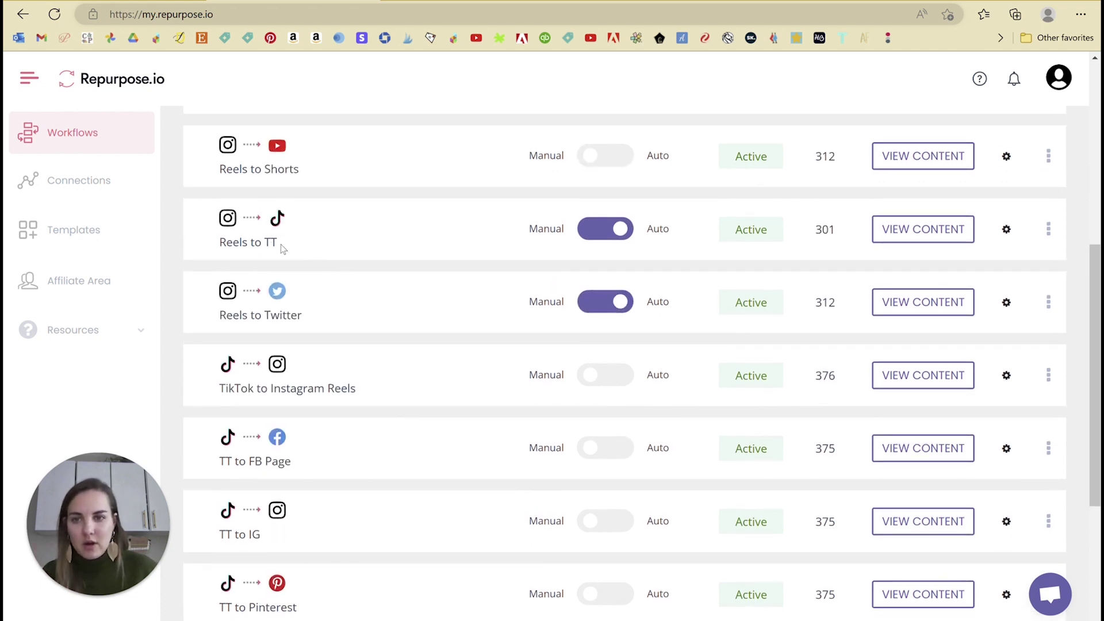
pyautogui.scroll(1, 356, 263)
pyautogui.scroll(5, 356, 263)
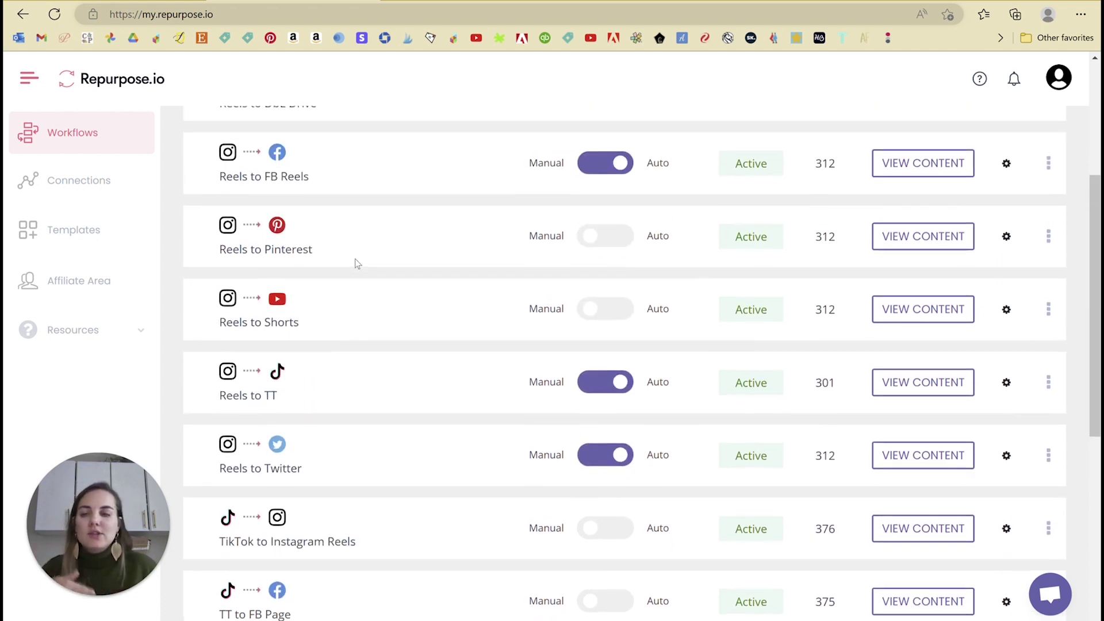
pyautogui.scroll(-1, 357, 263)
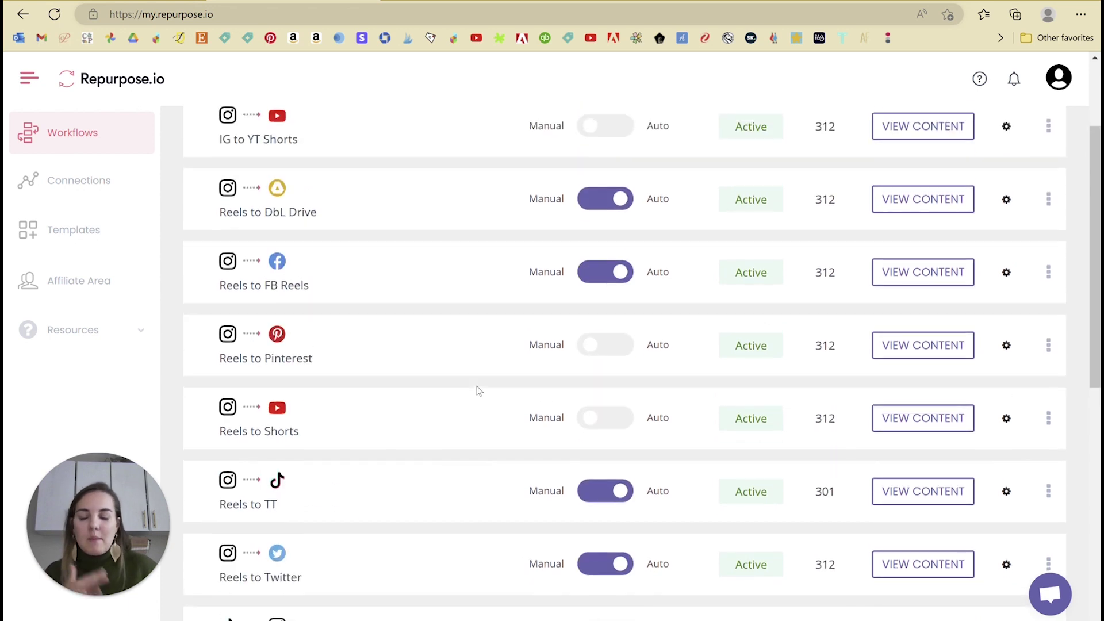
pyautogui.scroll(2, 477, 390)
pyautogui.scroll(-3, 478, 385)
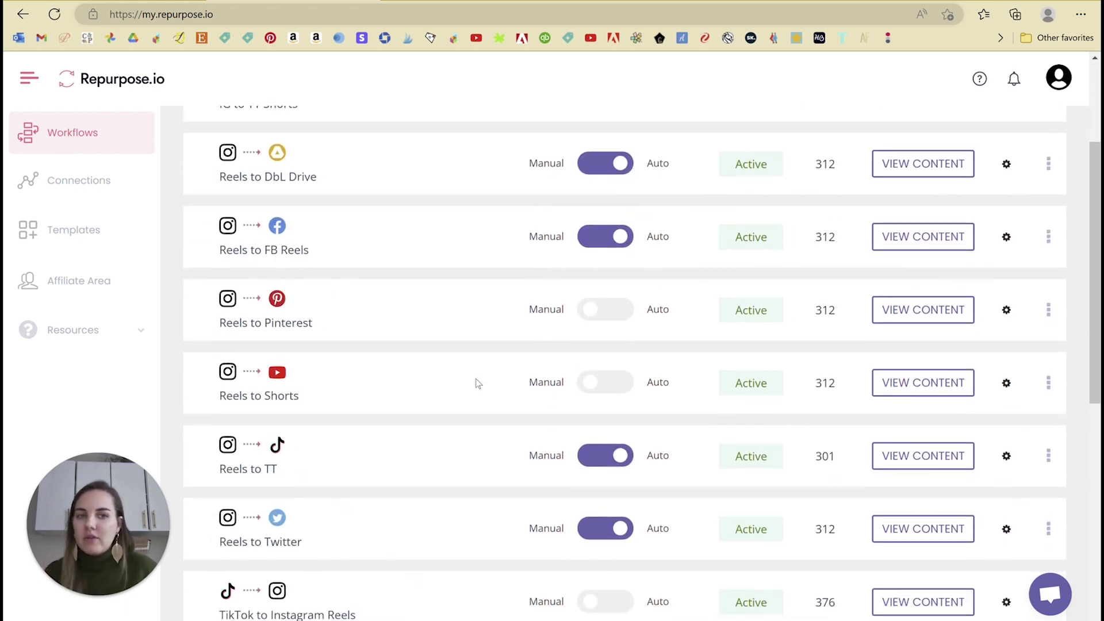
pyautogui.scroll(2, 495, 371)
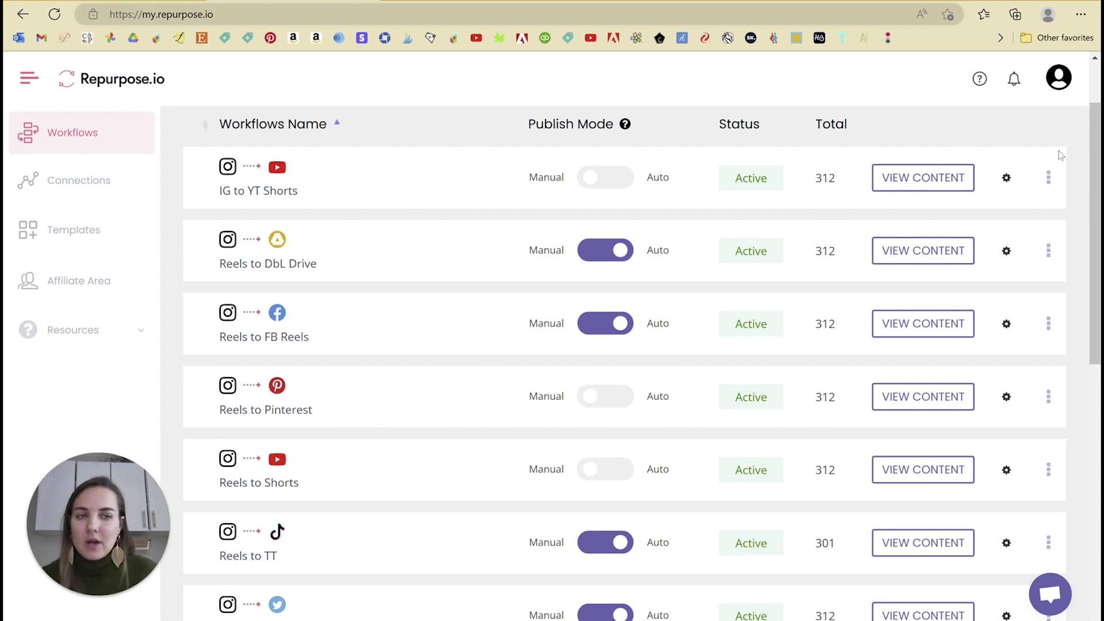
pyautogui.moveTo(1095, 148); pyautogui.dragTo(1086, 256)
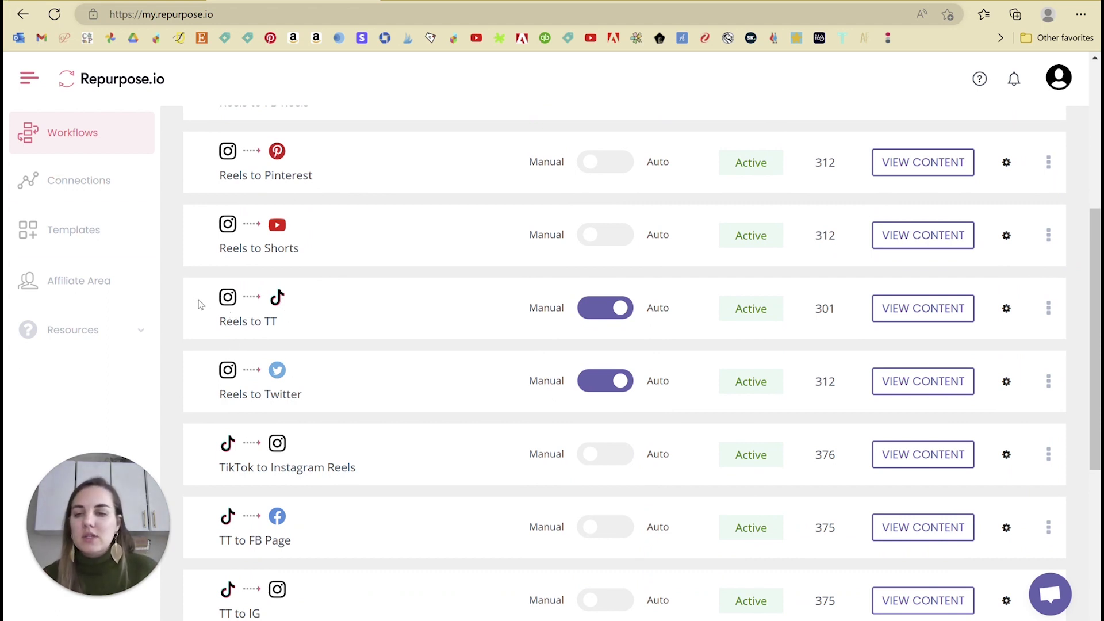
# View Reels to TT's content, highlighting the 60 seconds max and TikTok publishing notes, then go back
pyautogui.click(884, 309)
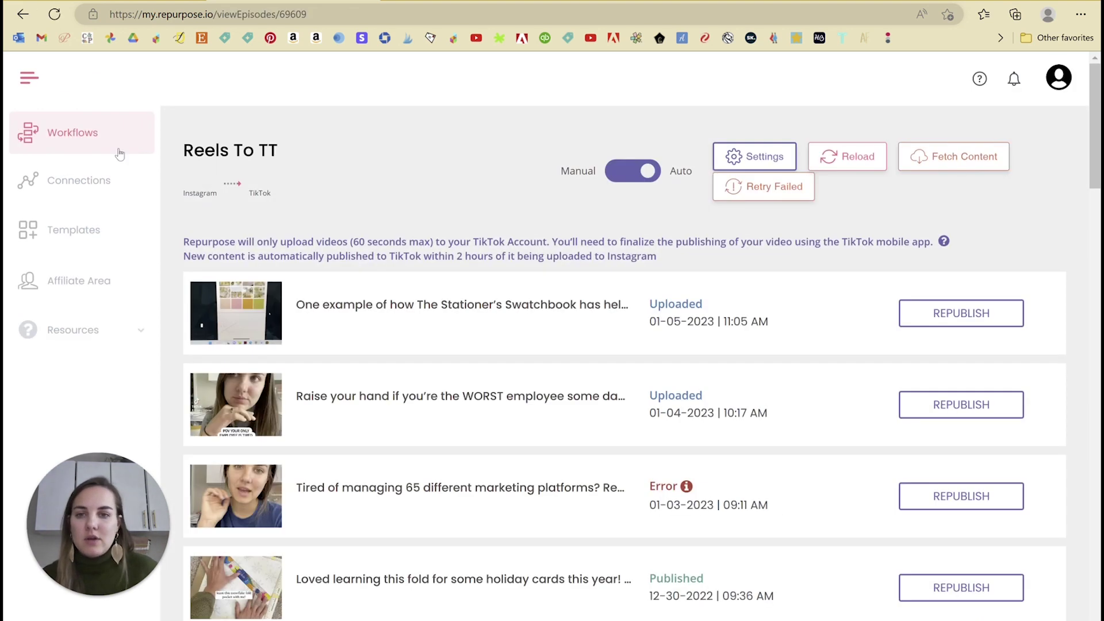
pyautogui.moveTo(184, 241); pyautogui.dragTo(431, 230)
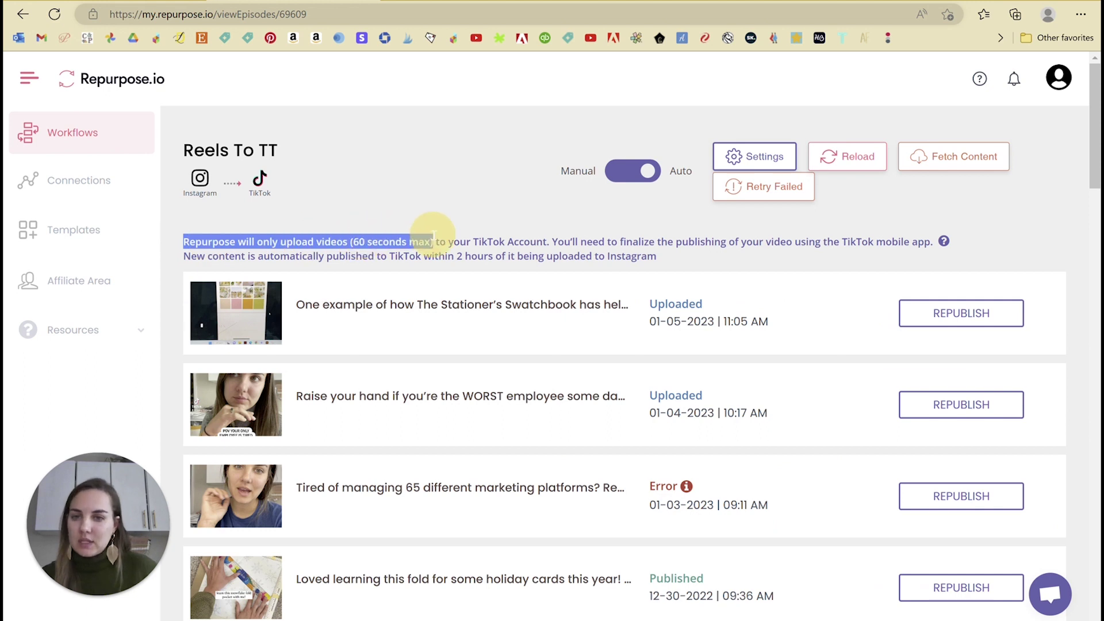
pyautogui.click(554, 226)
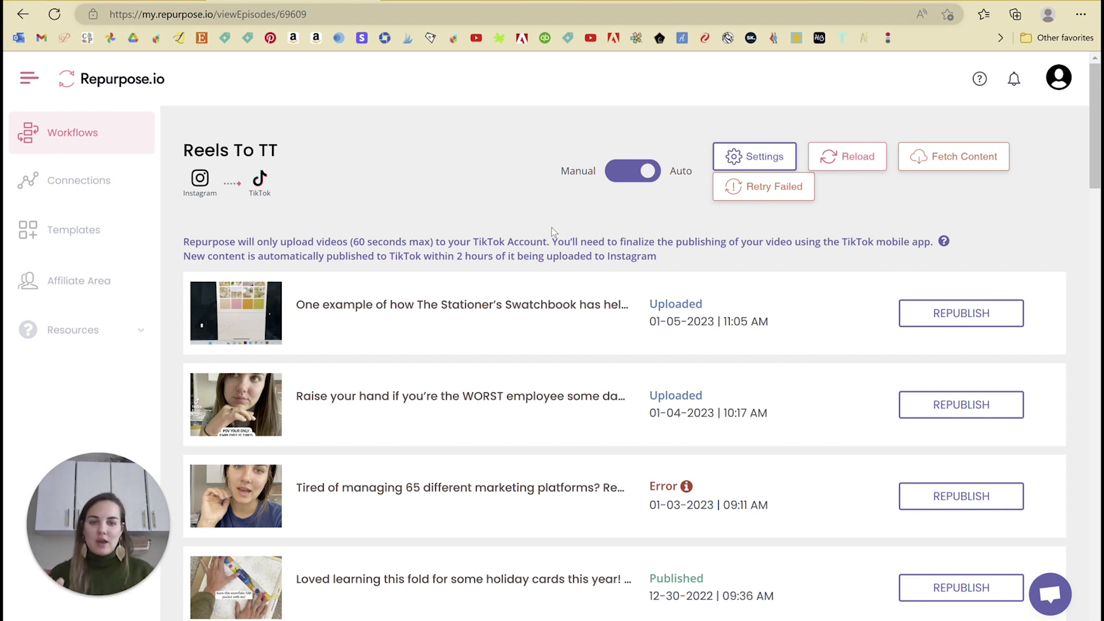
pyautogui.moveTo(687, 488)
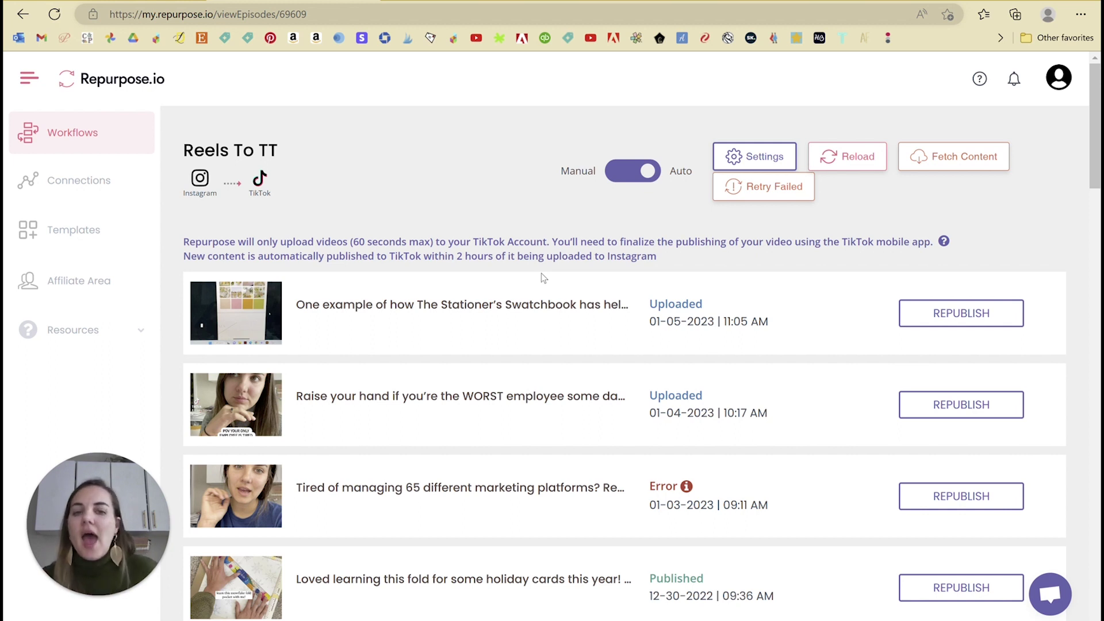
pyautogui.moveTo(553, 241); pyautogui.dragTo(847, 251)
pyautogui.click(802, 265)
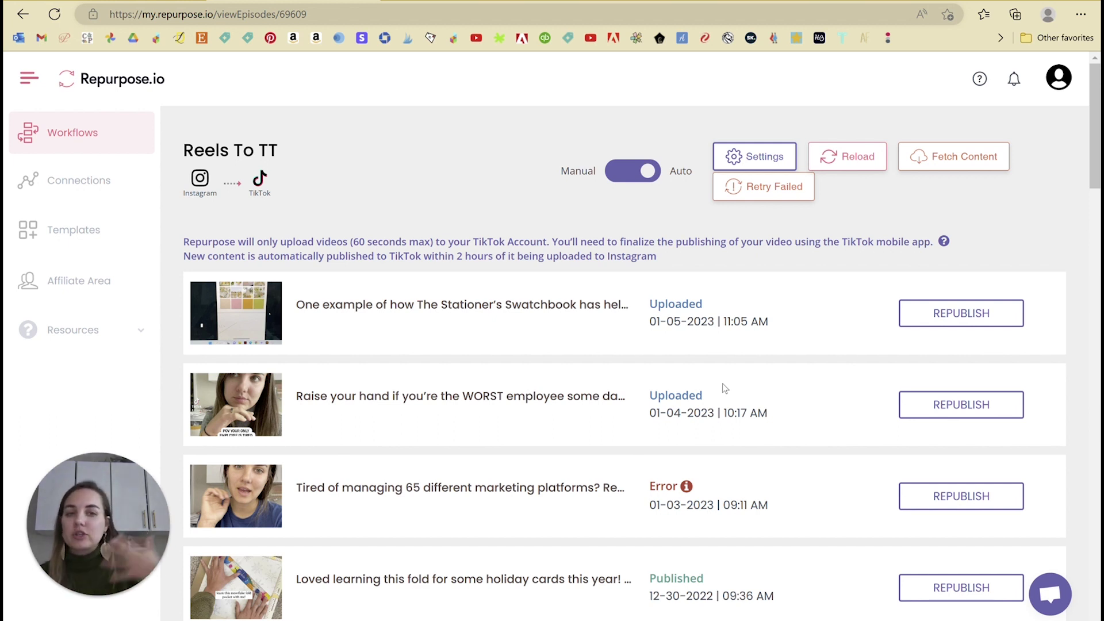
pyautogui.click(23, 14)
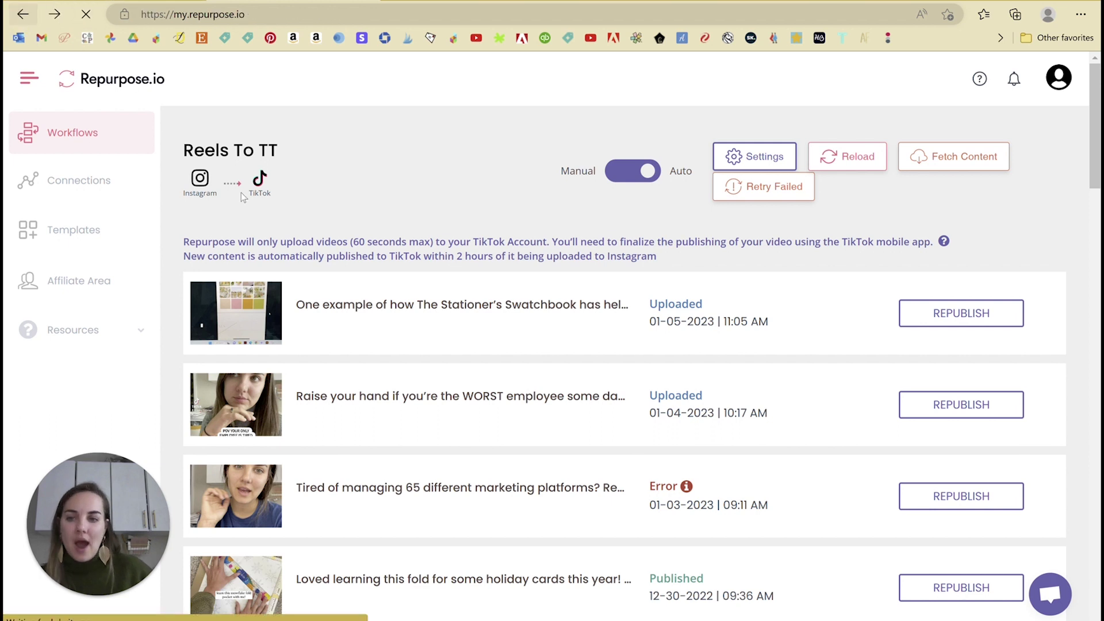
# Glance at the TikTok to Instagram Reels content list and return to Workflows
pyautogui.scroll(-3, 446, 319)
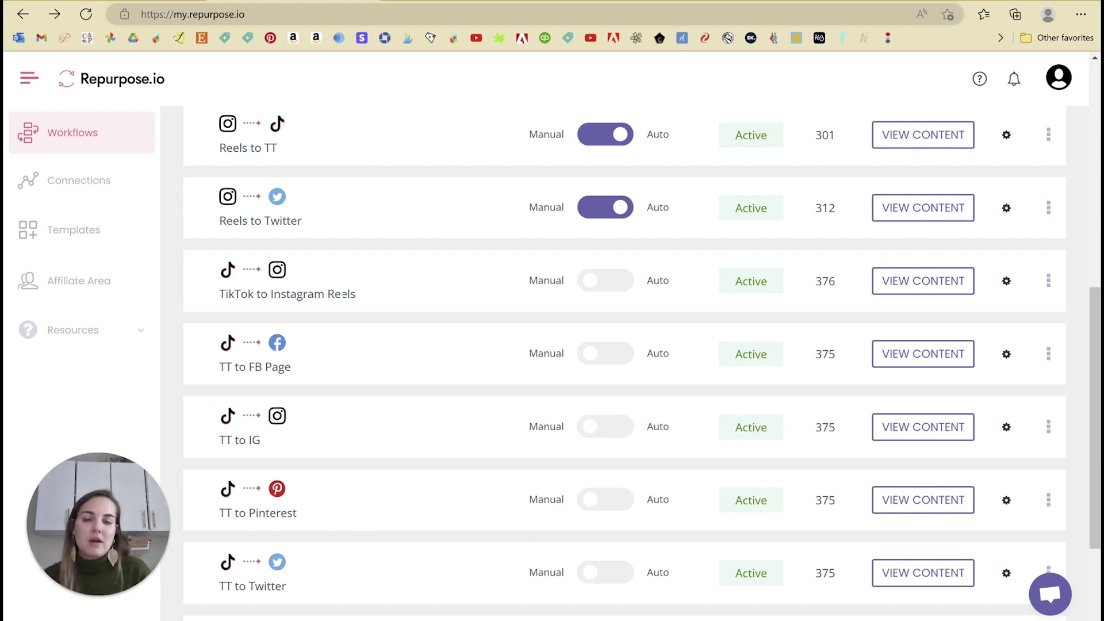
pyautogui.click(923, 281)
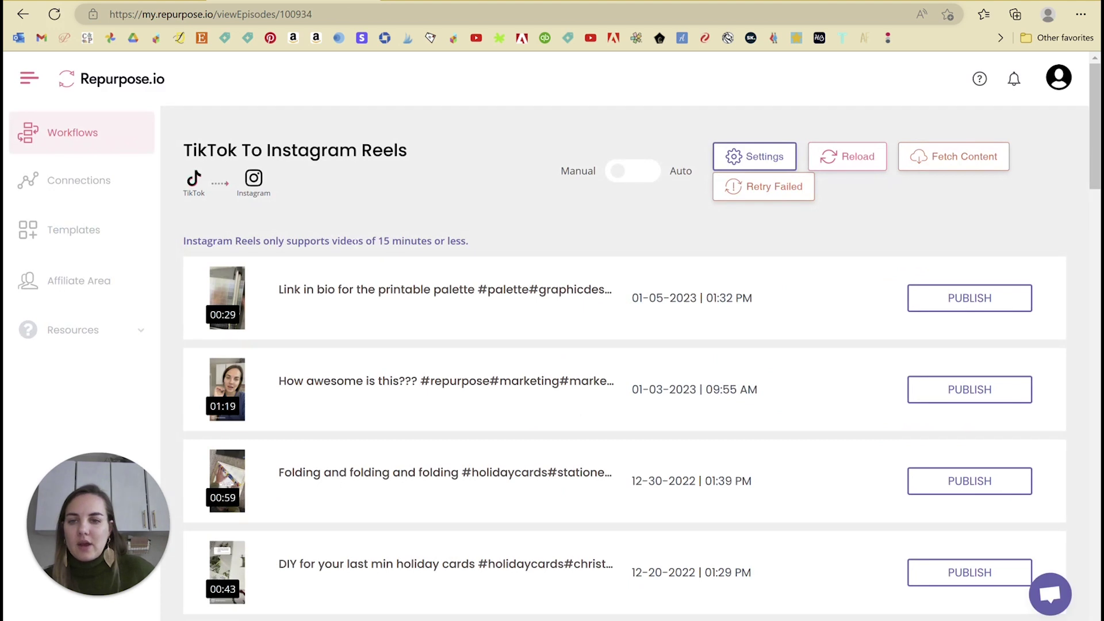
pyautogui.click(23, 14)
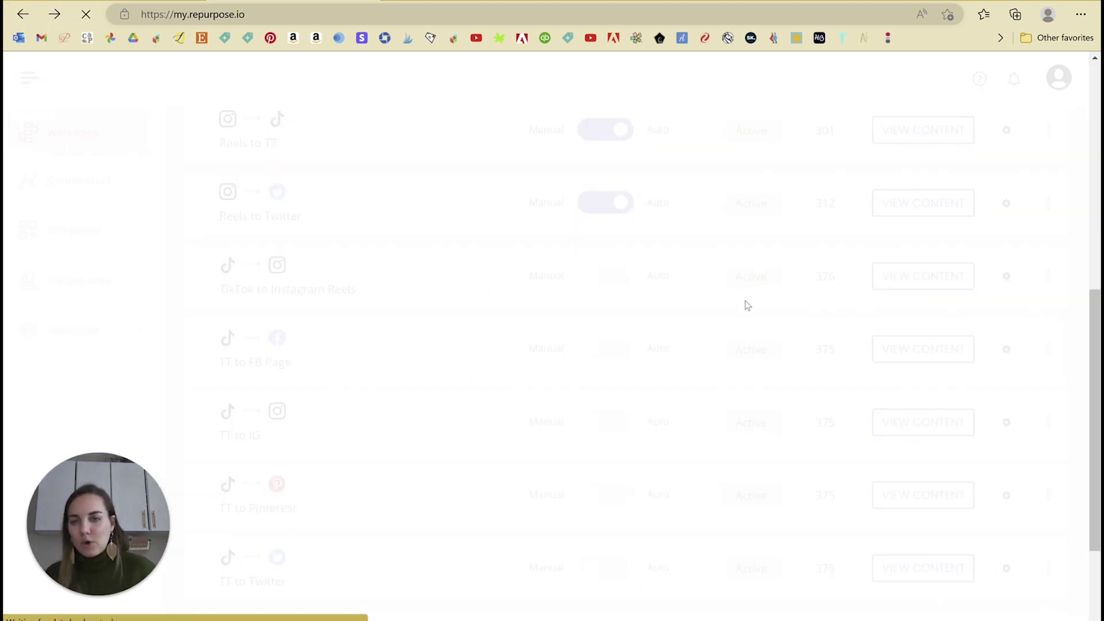
# Scroll through the Workflows list, then go to the Connections page
pyautogui.scroll(6, 671, 302)
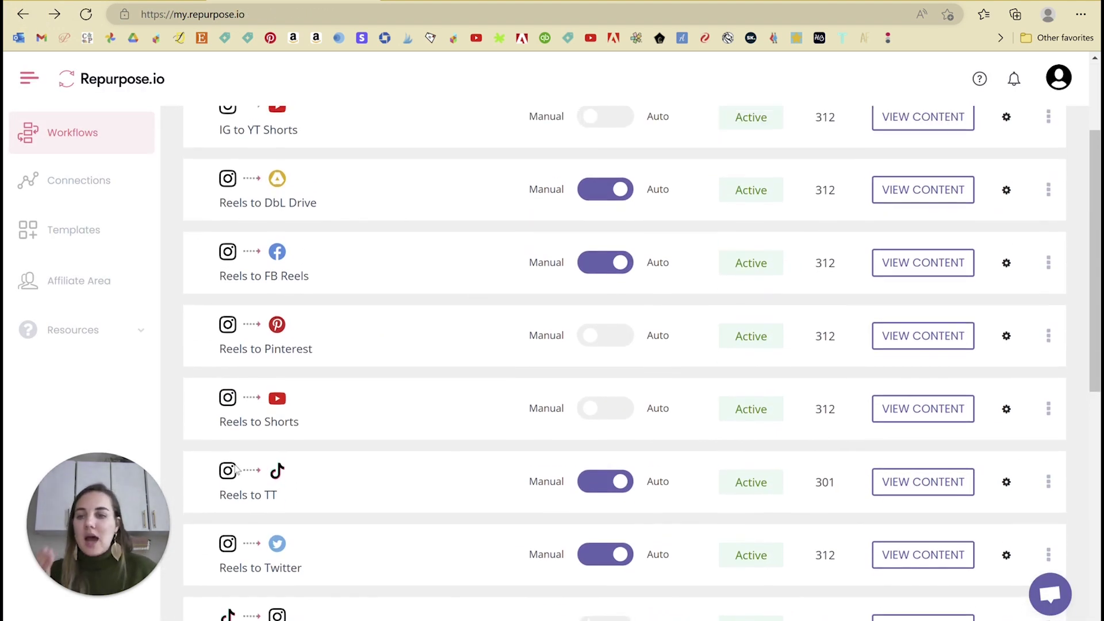
pyautogui.scroll(3, 423, 413)
pyautogui.scroll(-1, 423, 413)
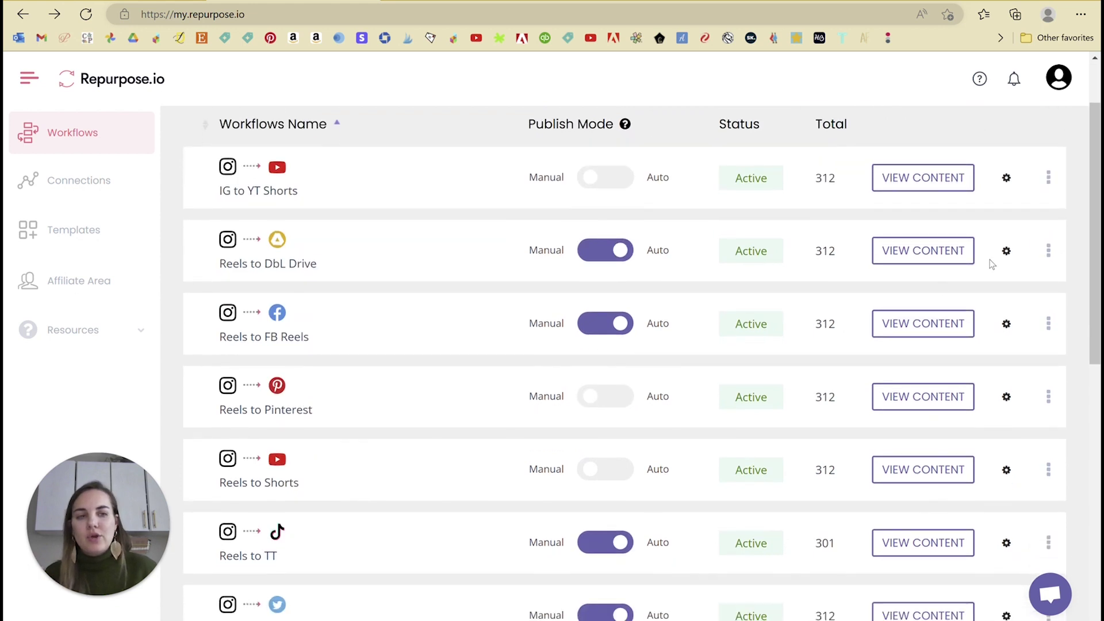
pyautogui.scroll(-1, 1084, 236)
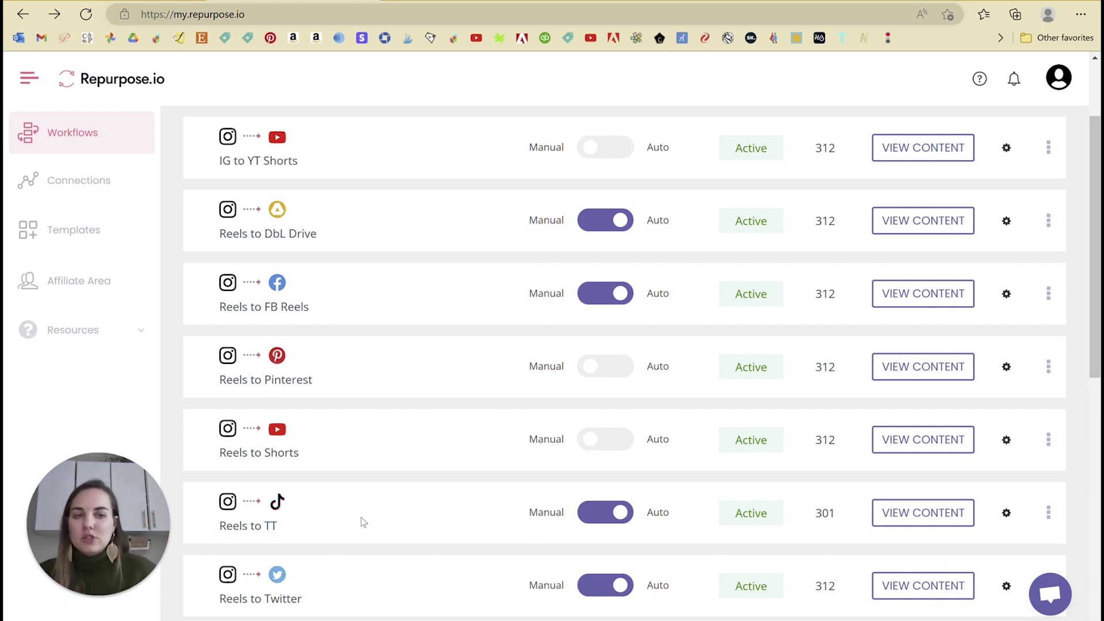
pyautogui.scroll(-9, 362, 520)
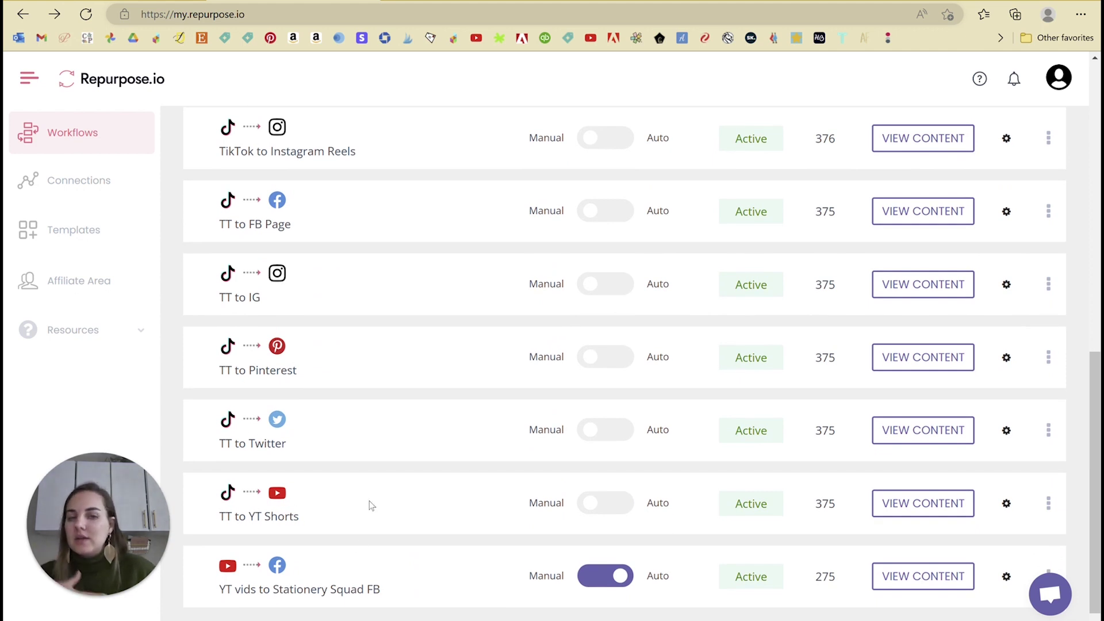
pyautogui.scroll(7, 371, 506)
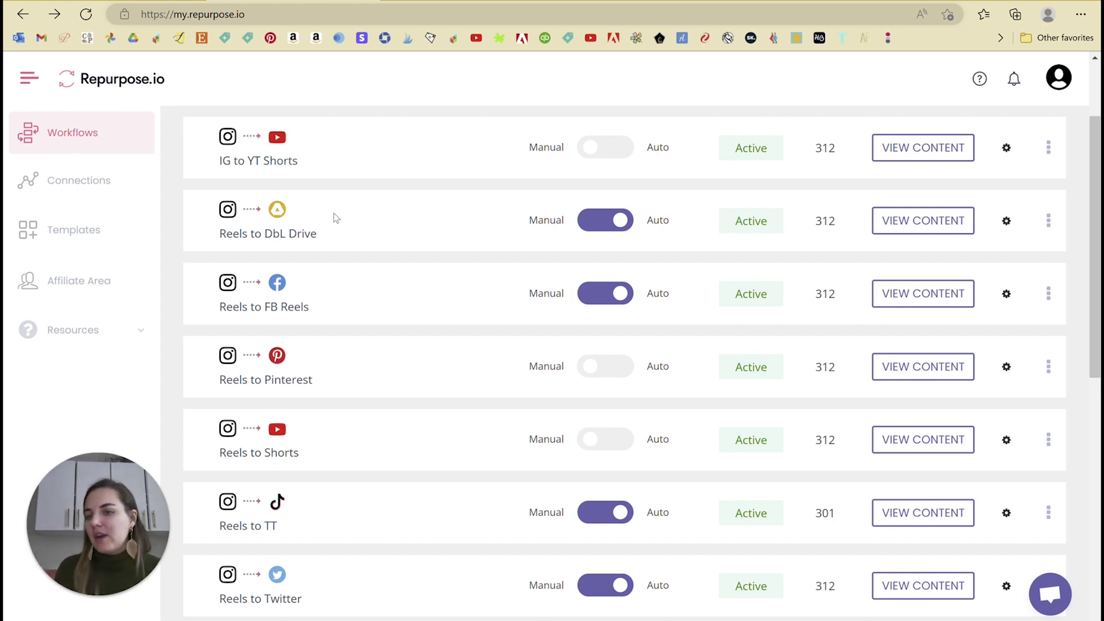
pyautogui.click(81, 181)
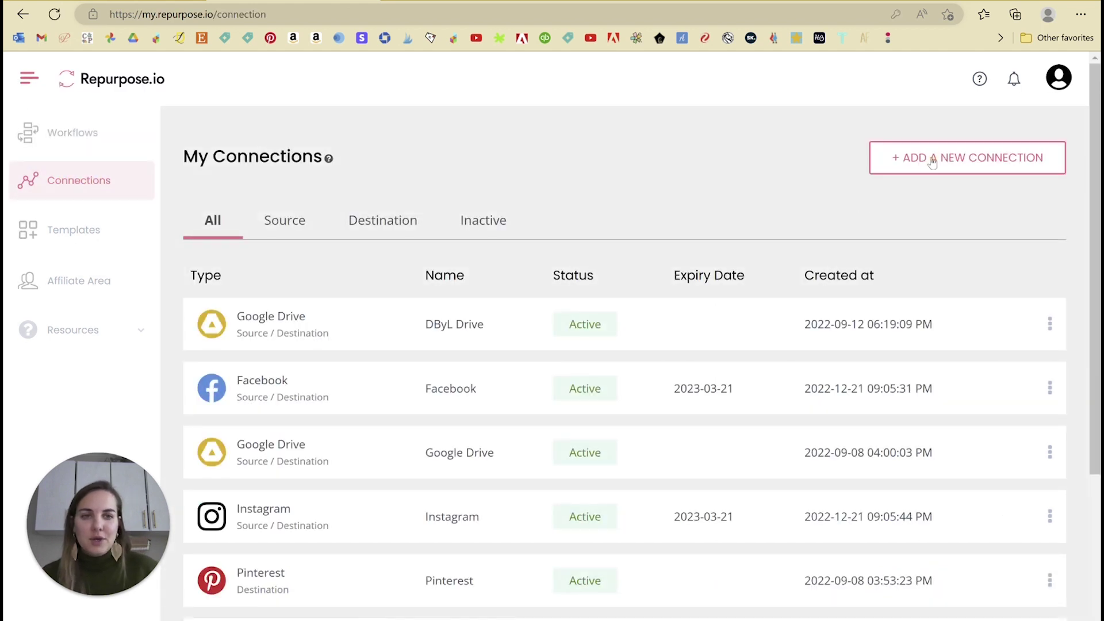
# Preview the new connection types, close the chooser, and return to the Workflows list
pyautogui.click(914, 157)
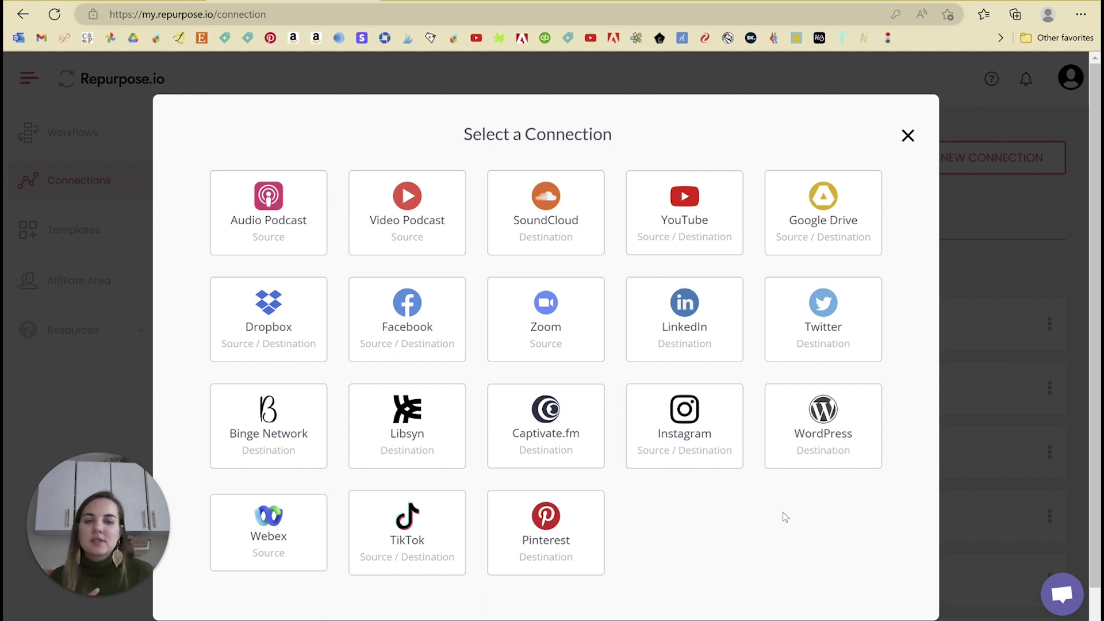
pyautogui.click(909, 138)
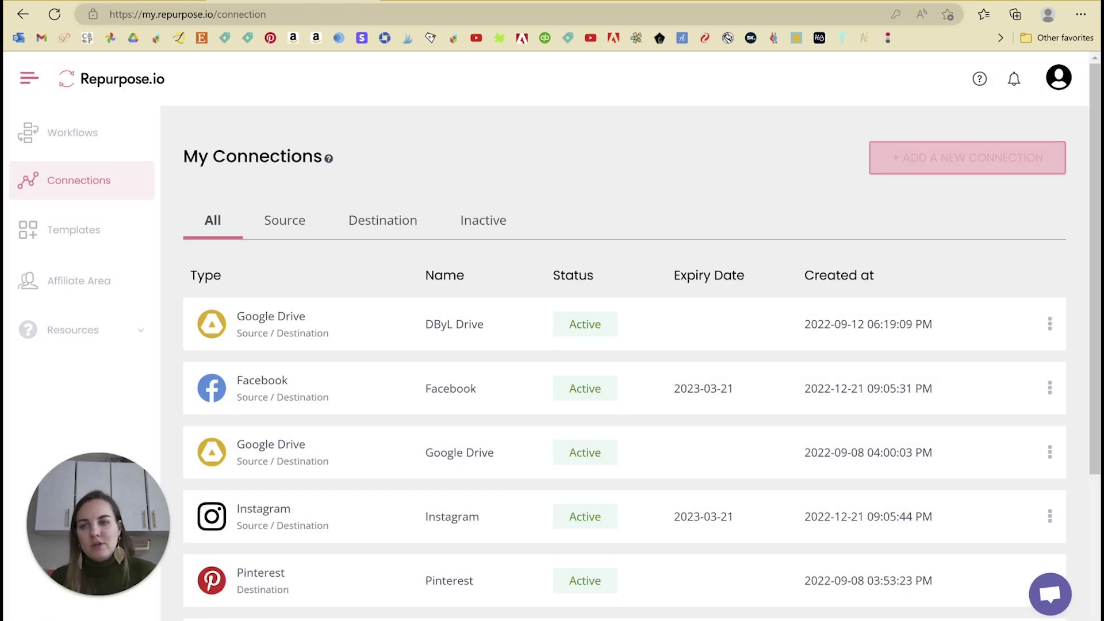
pyautogui.click(104, 138)
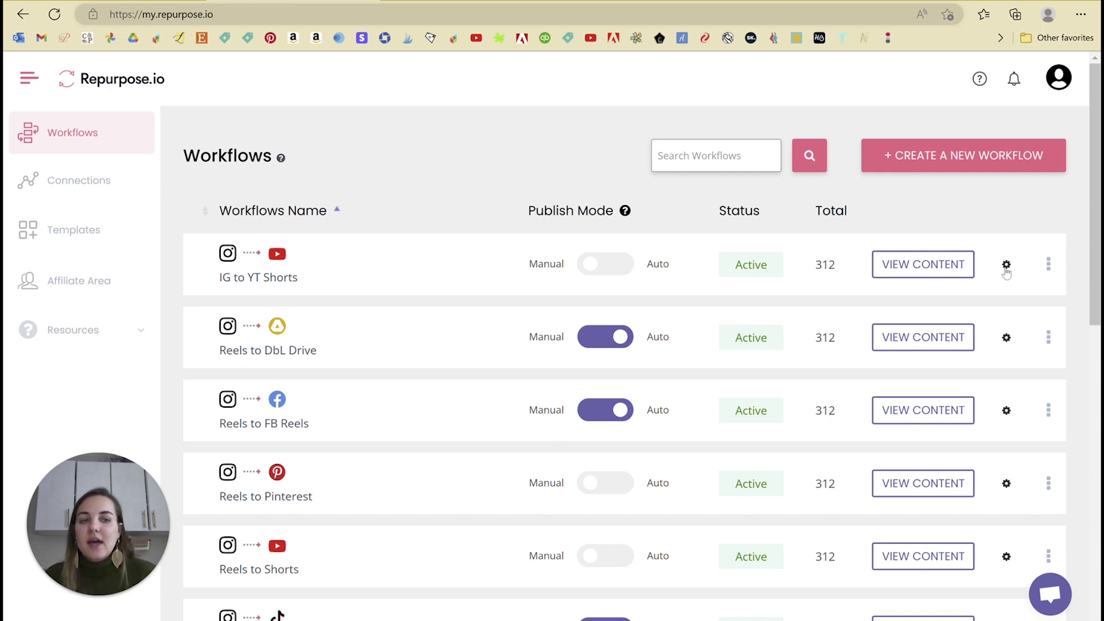
pyautogui.click(1006, 265)
pyautogui.scroll(-5, 661, 361)
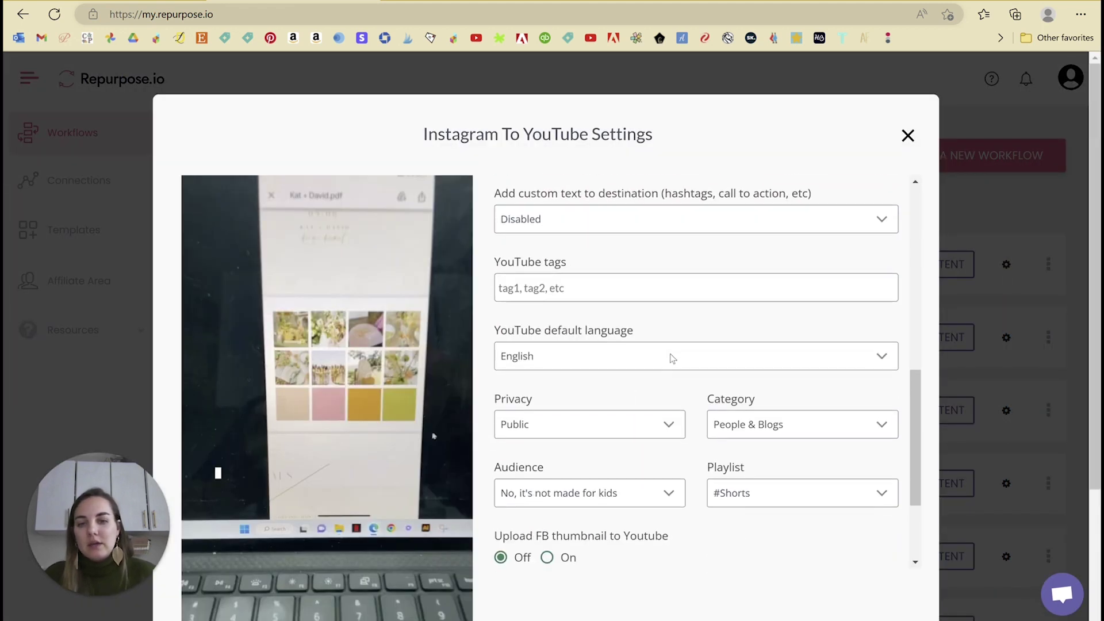
pyautogui.scroll(5, 671, 357)
pyautogui.scroll(1, 676, 350)
pyautogui.click(907, 136)
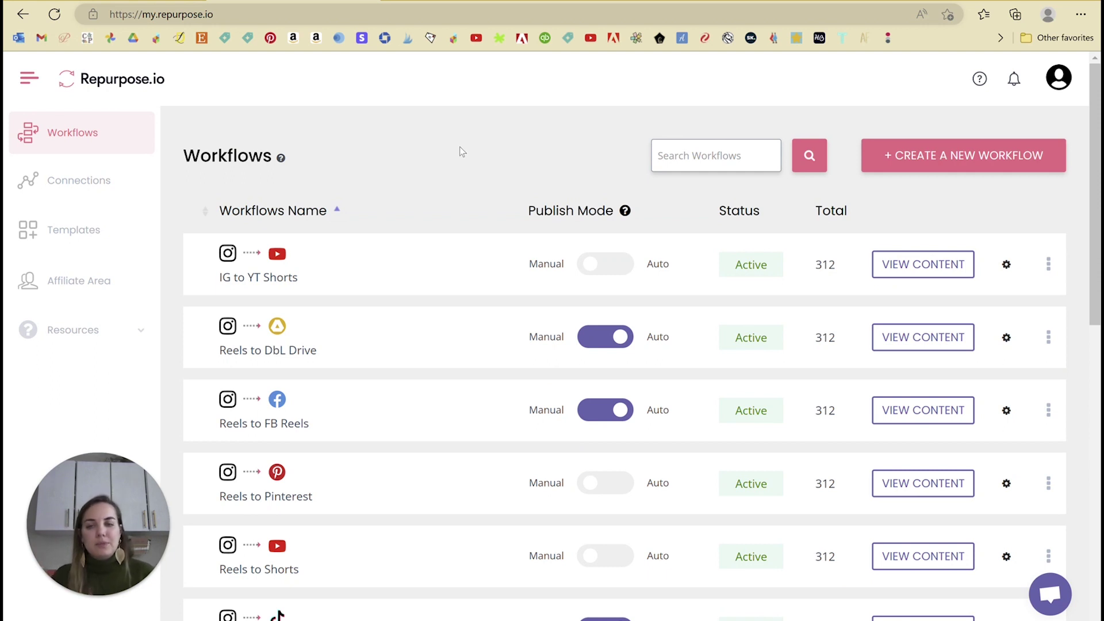
pyautogui.moveTo(1094, 93)
pyautogui.mouseDown()
pyautogui.moveTo(1094, 396)
pyautogui.moveTo(1094, 94)
pyautogui.mouseUp()
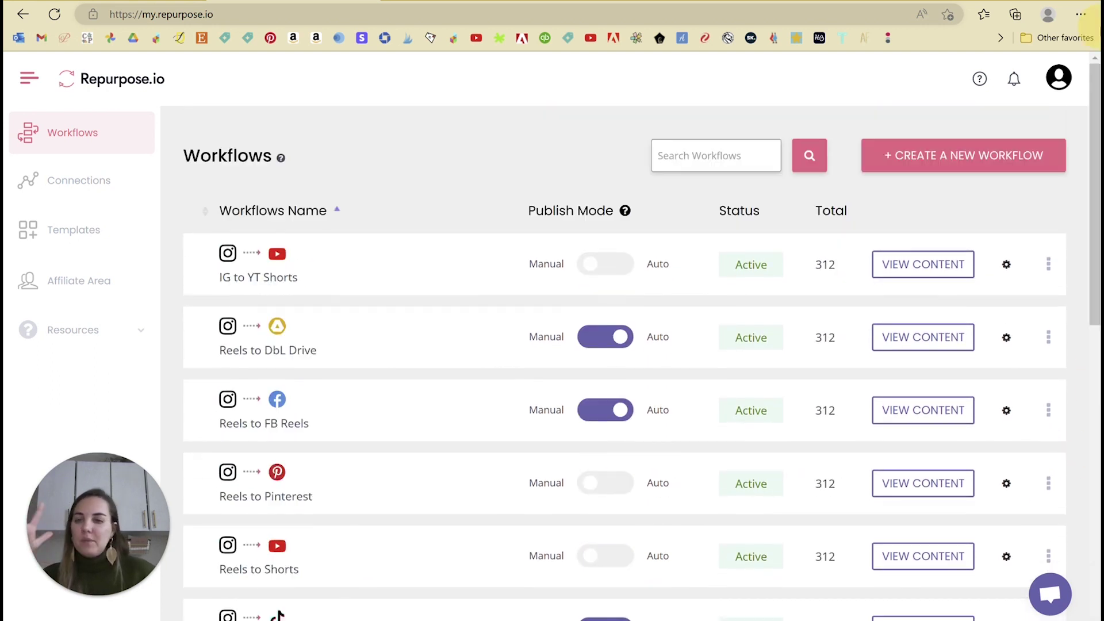
pyautogui.scroll(-2, 377, 296)
pyautogui.scroll(-5, 376, 296)
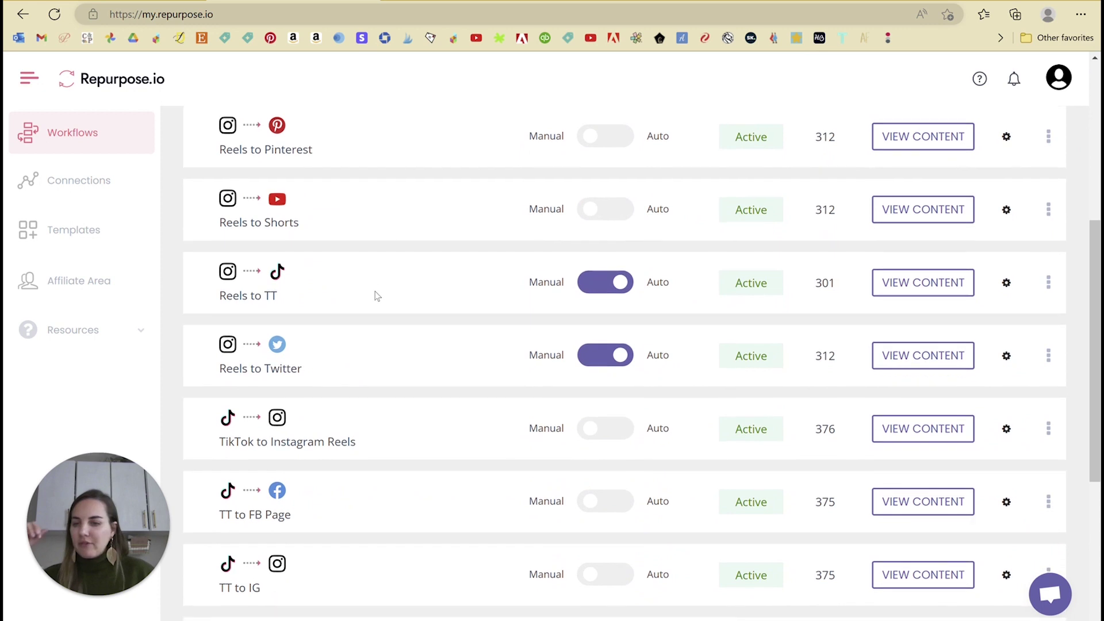